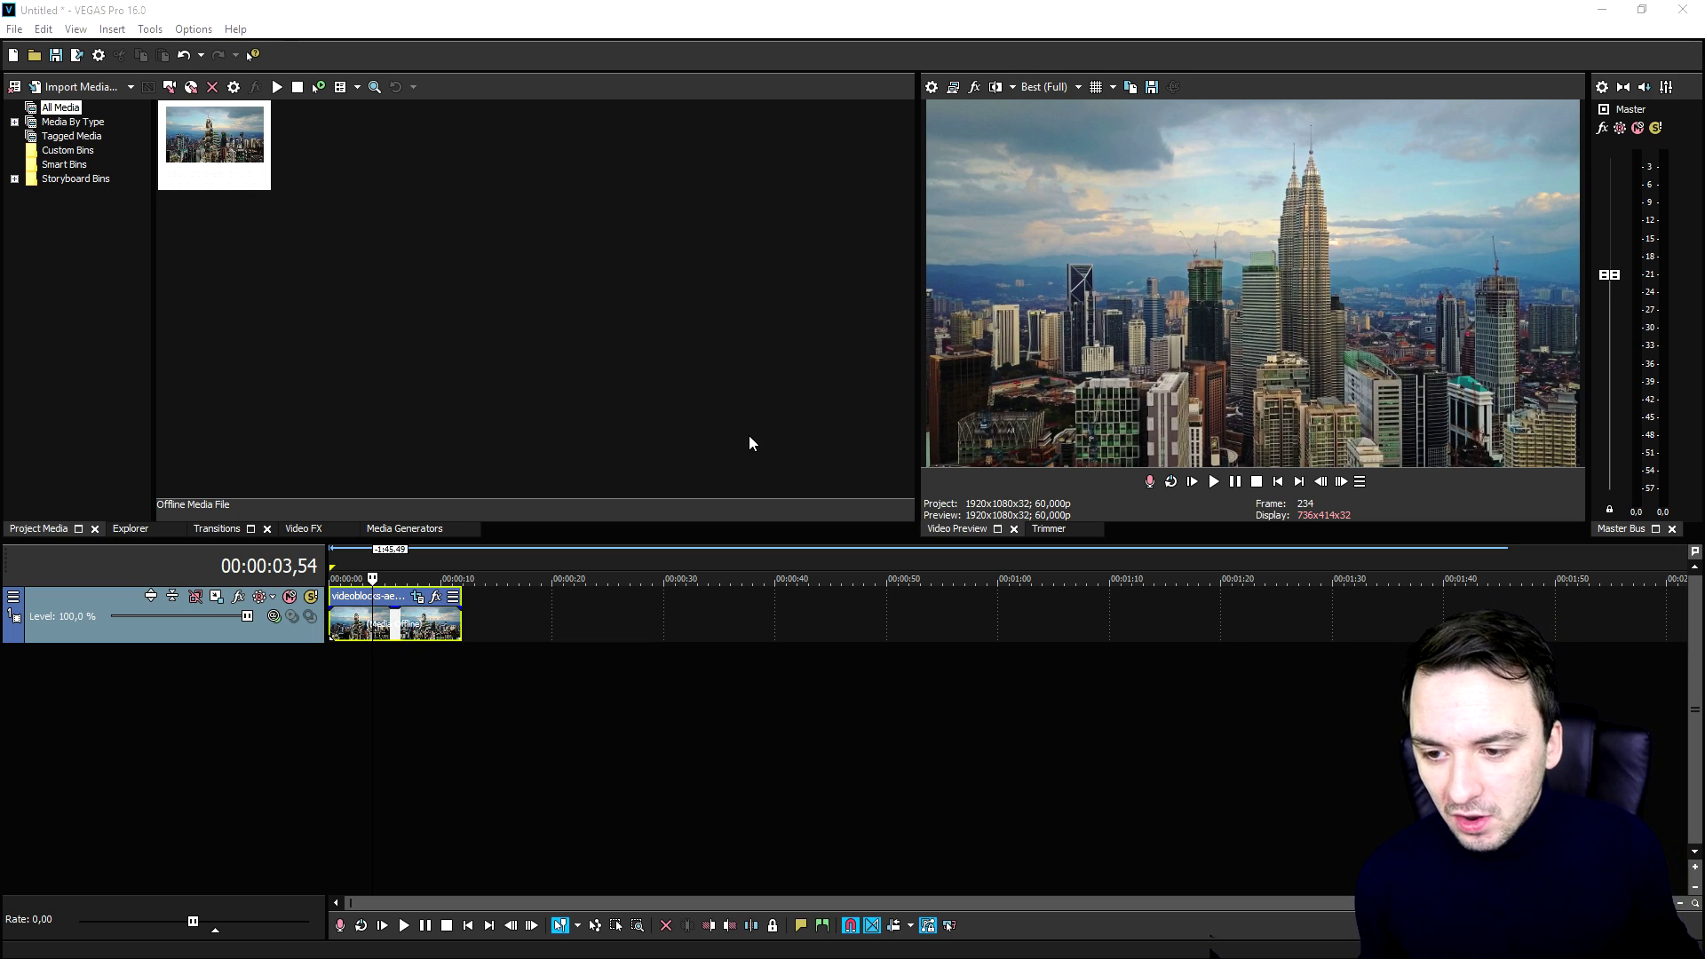
Switch the lower-left dock to the Media Generators tab showing the Checkerboard presets
{"action": "left_click", "coordinate": [388, 528]}
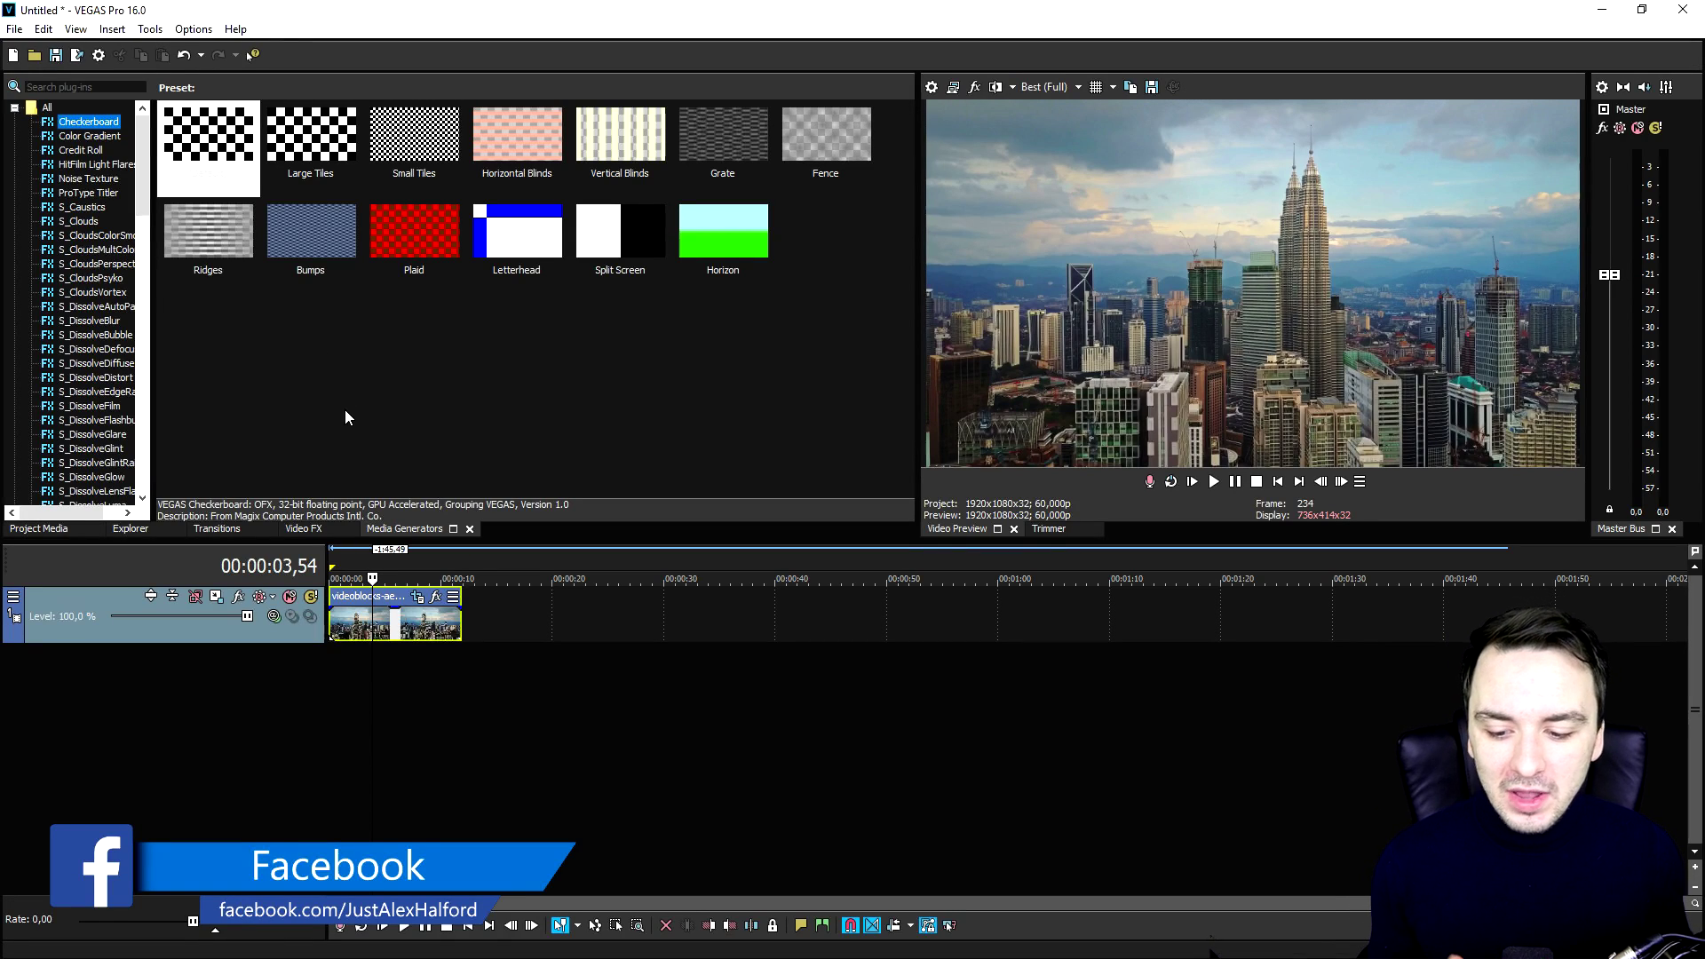
Zoom the timeline in horizontally on the Kuala Lumpur timelapse clip and select it
{"action": "scroll", "coordinate": [479, 612], "scroll_direction": "up", "scroll_amount": 3}
{"action": "scroll", "coordinate": [510, 628], "scroll_direction": "up", "scroll_amount": 2}
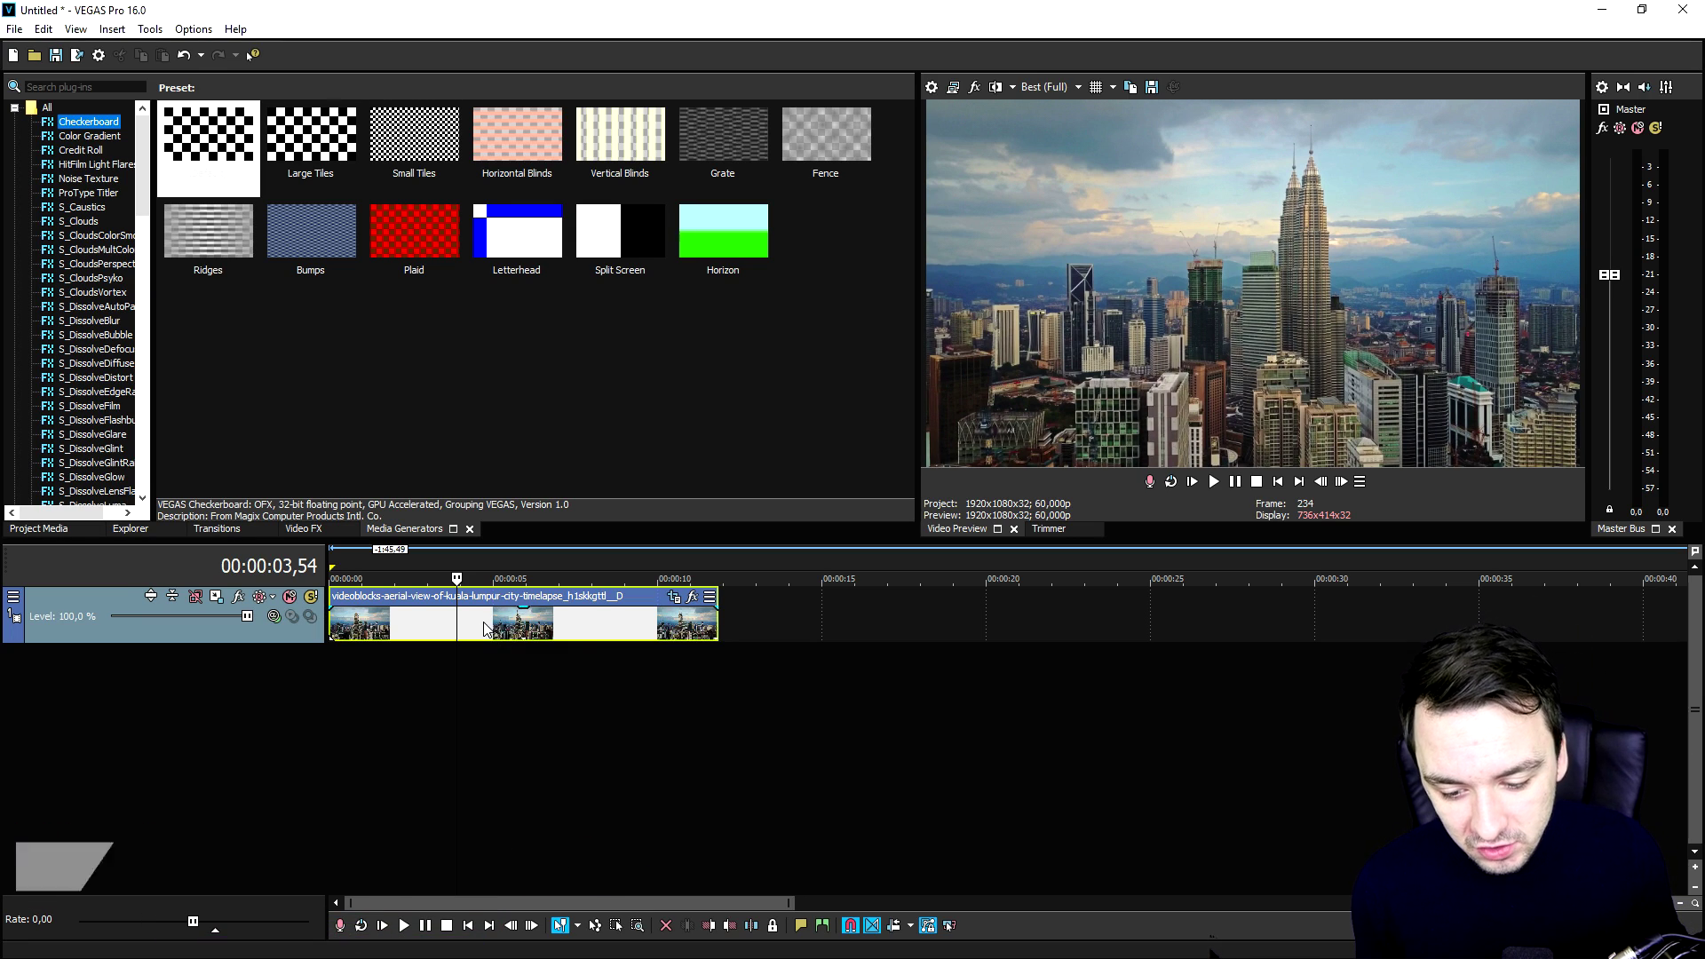
{"action": "left_click", "coordinate": [522, 622]}
Enable Disable resample in the city clip's Properties and confirm with OK
{"action": "right_click", "coordinate": [480, 625]}
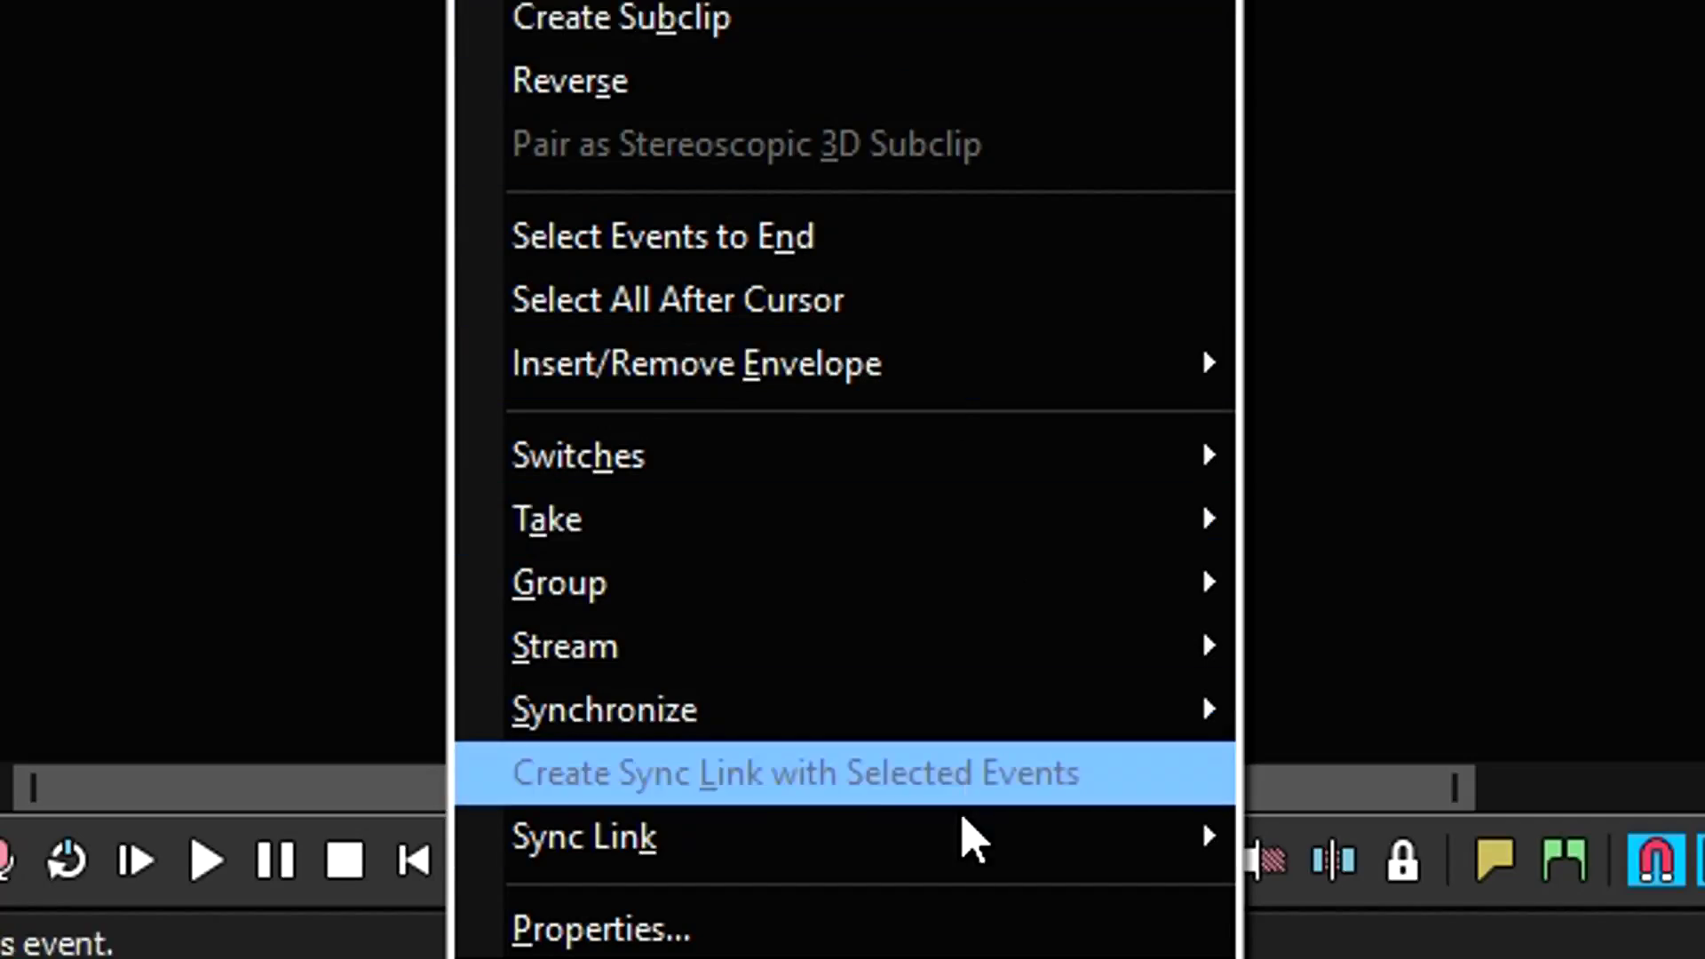
{"action": "left_click", "coordinate": [632, 945]}
{"action": "left_click", "coordinate": [522, 621]}
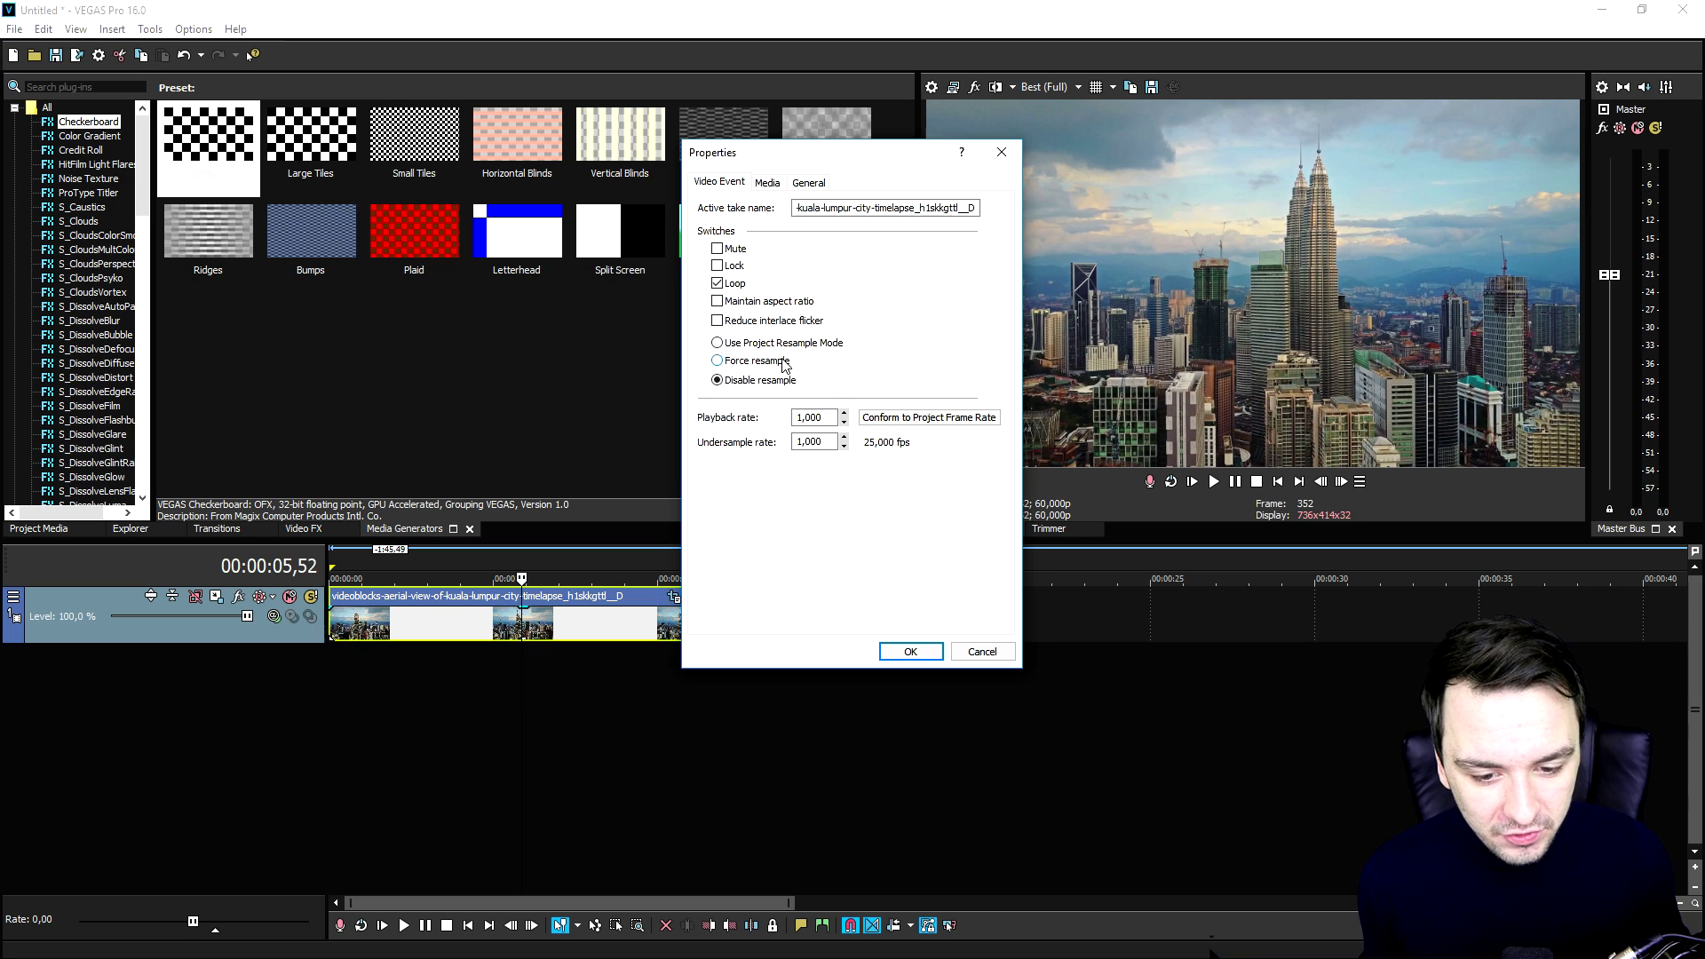
{"action": "left_click", "coordinate": [910, 650]}
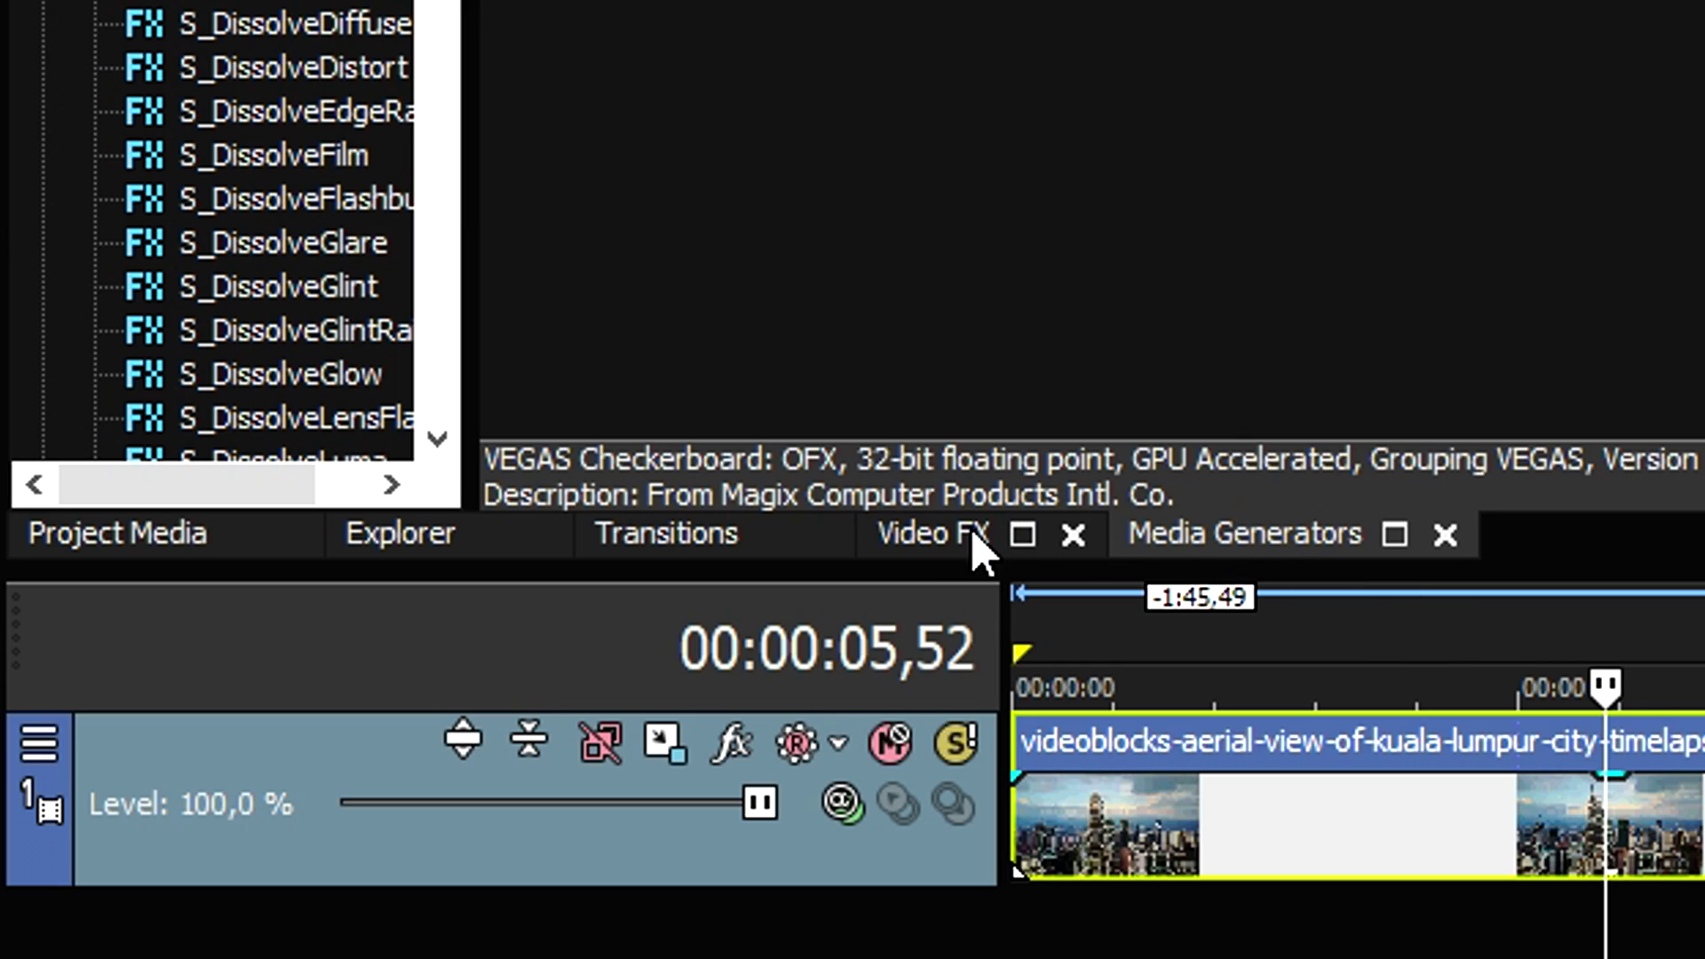
Apply the default Brightness and Contrast effect to the clip and raise contrast to about 0.143
{"action": "left_click", "coordinate": [312, 529]}
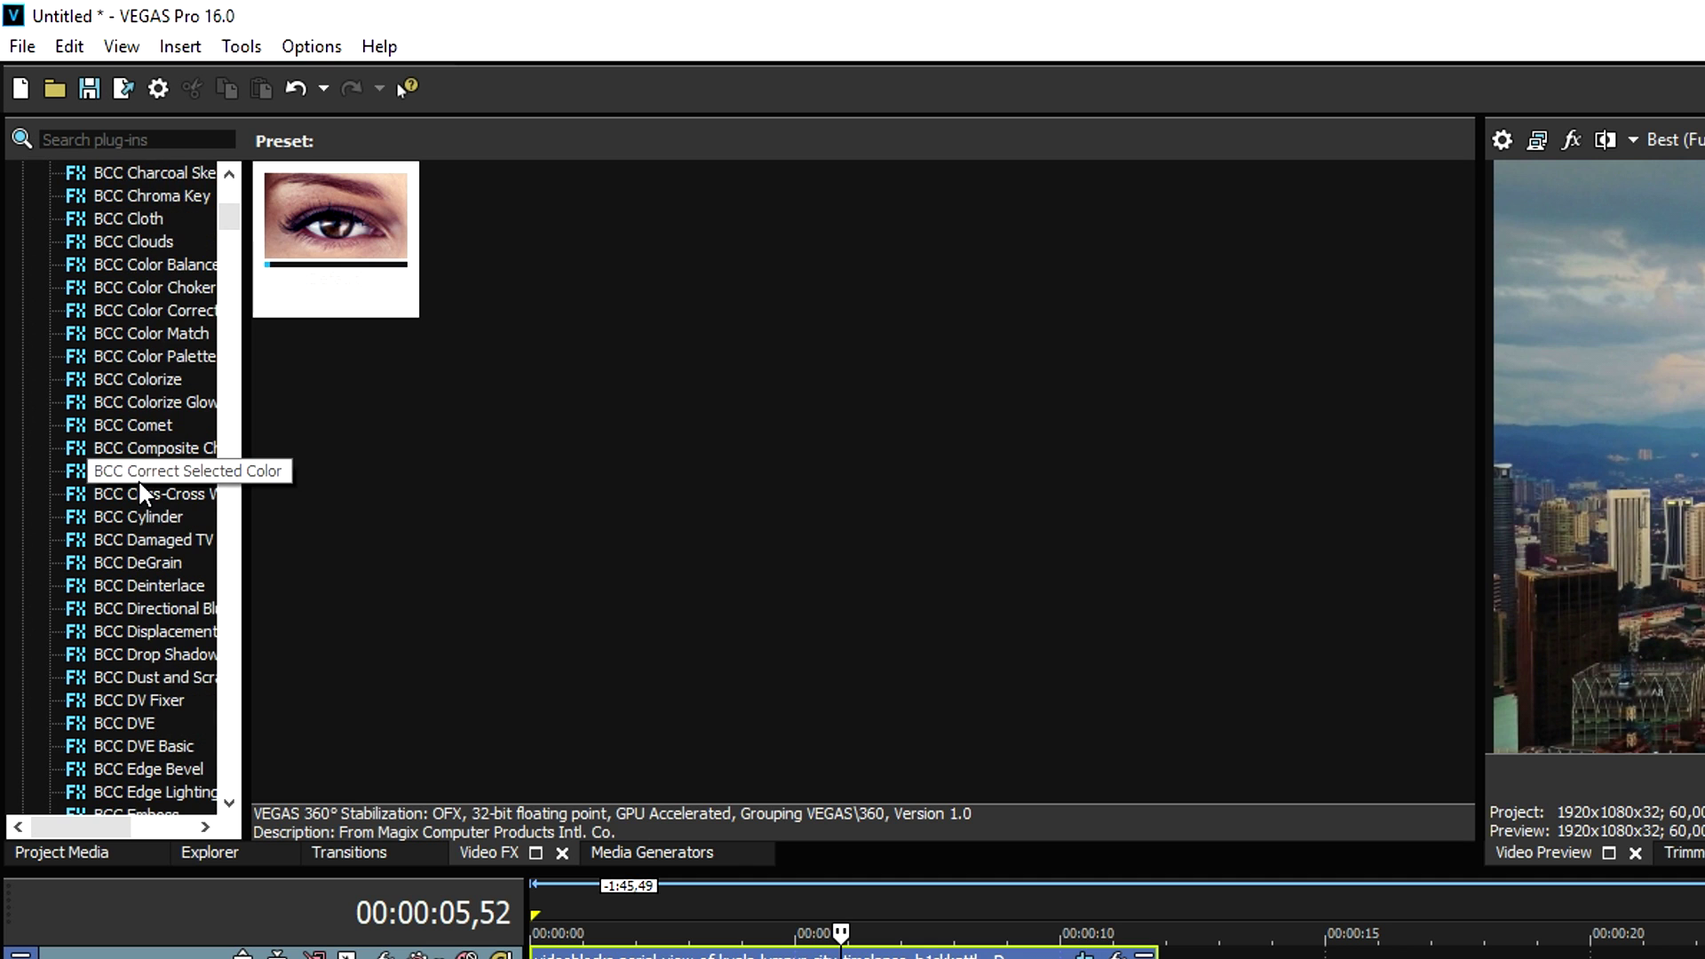
{"action": "scroll", "coordinate": [139, 483], "scroll_direction": "down", "scroll_amount": 12}
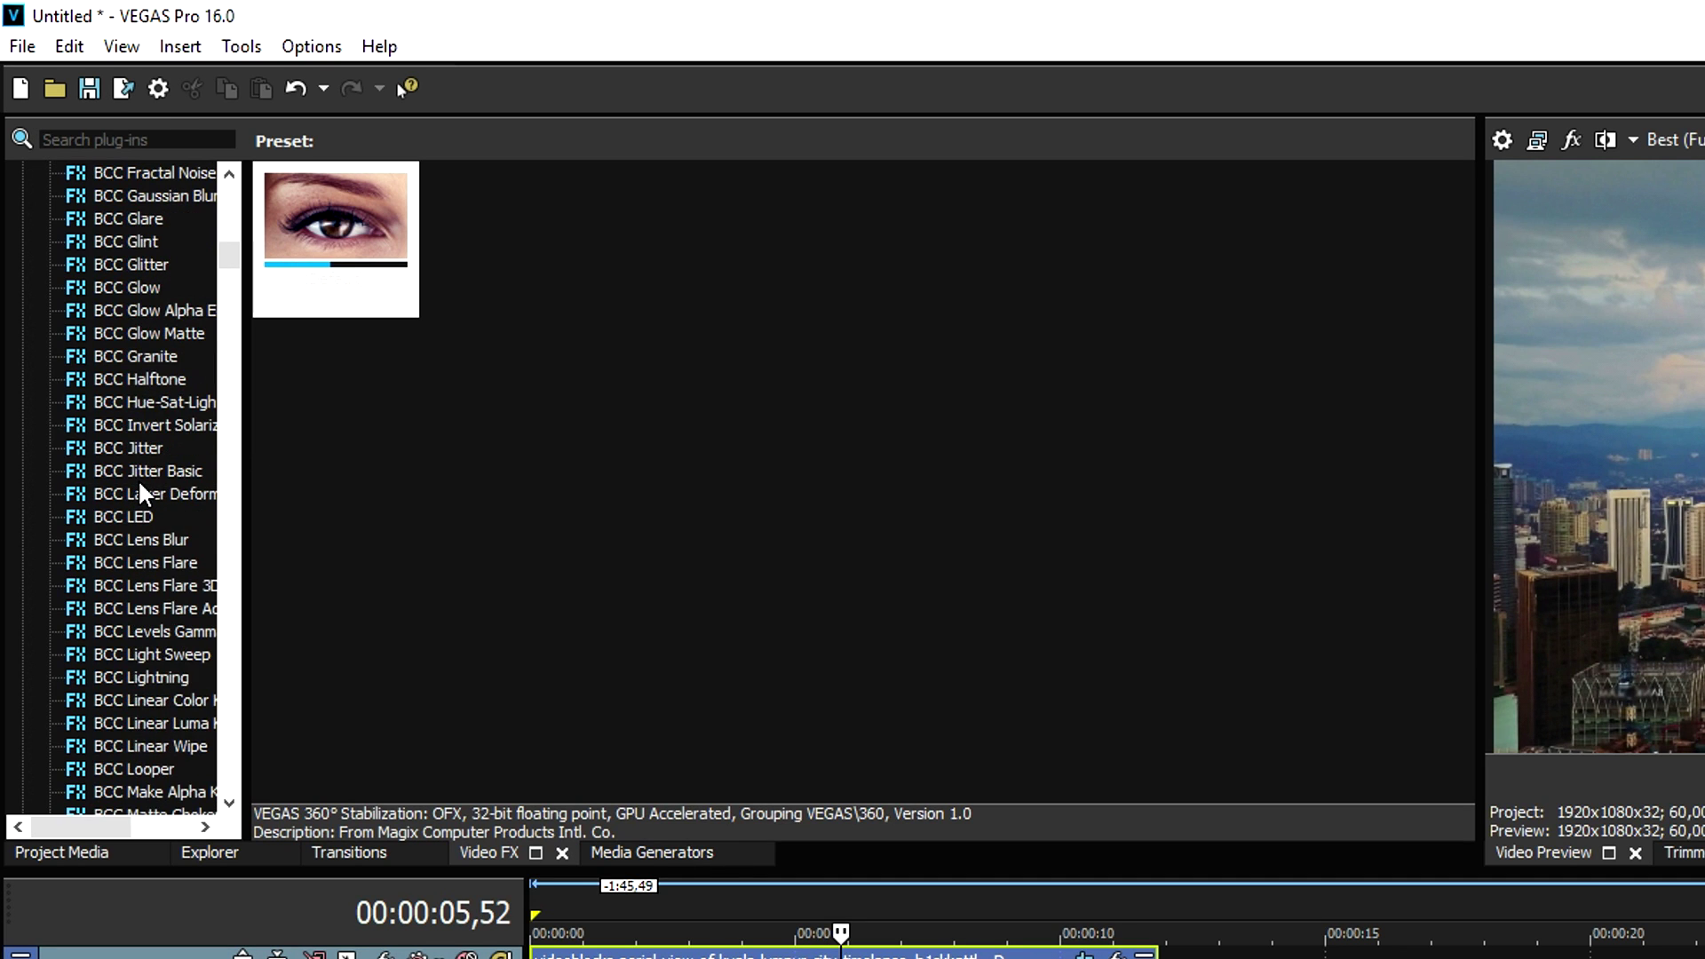
{"action": "scroll", "coordinate": [139, 486], "scroll_direction": "down", "scroll_amount": 20}
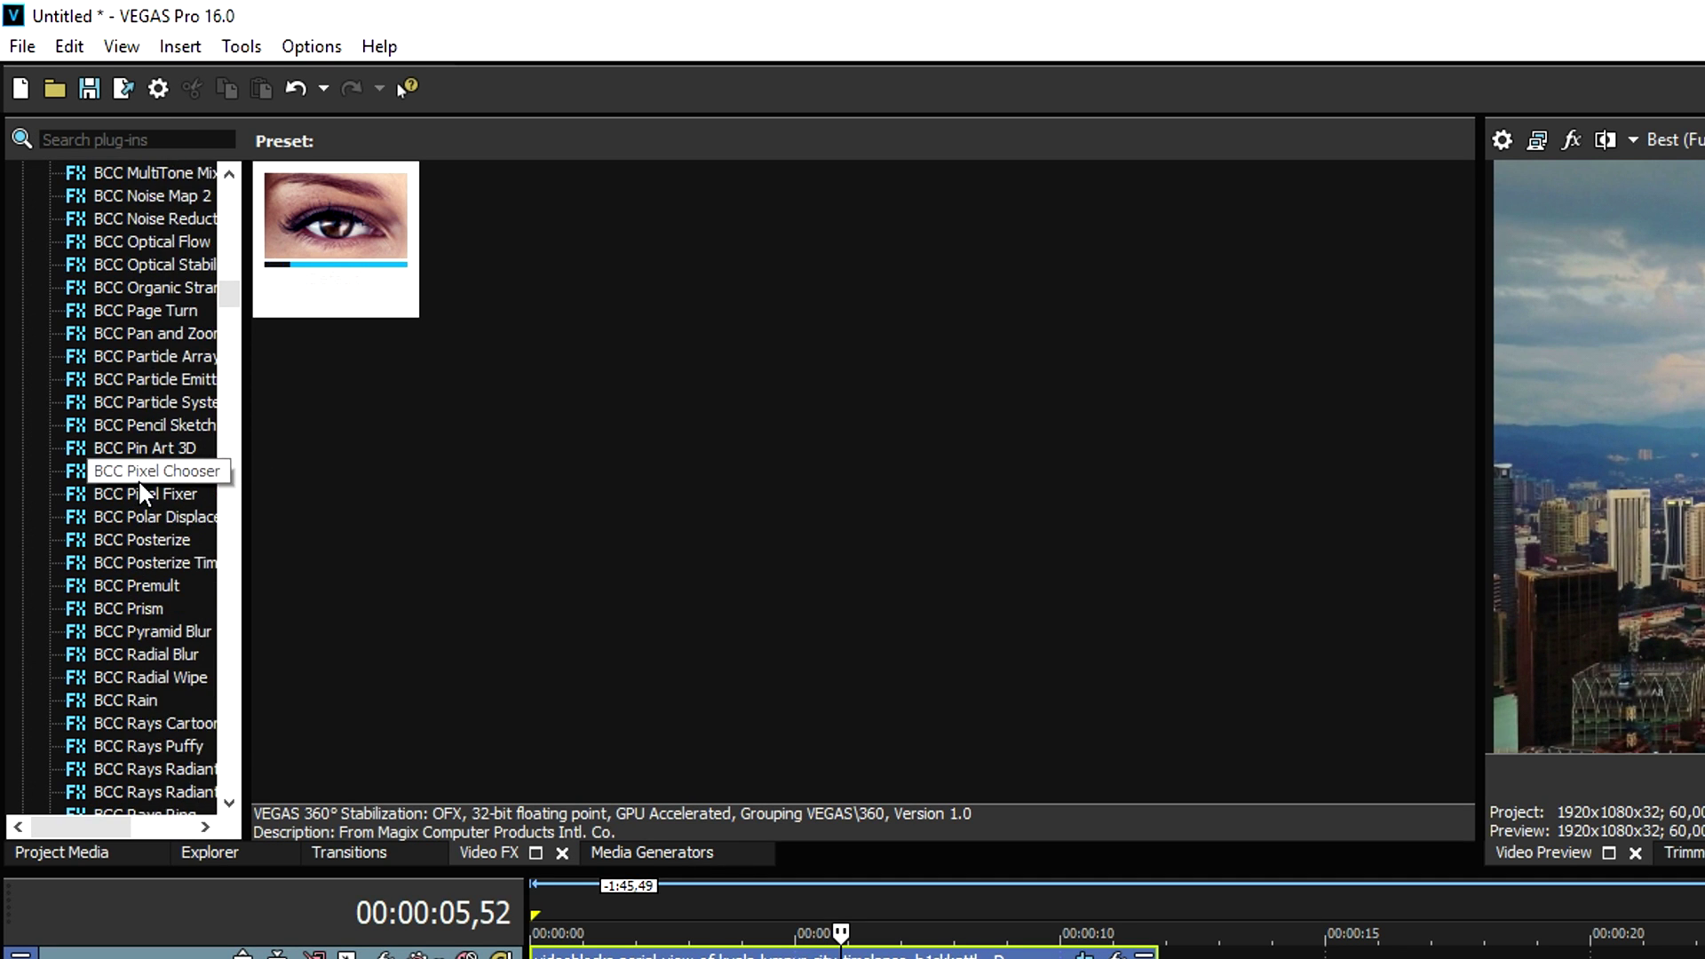
{"action": "scroll", "coordinate": [140, 487], "scroll_direction": "down", "scroll_amount": 20}
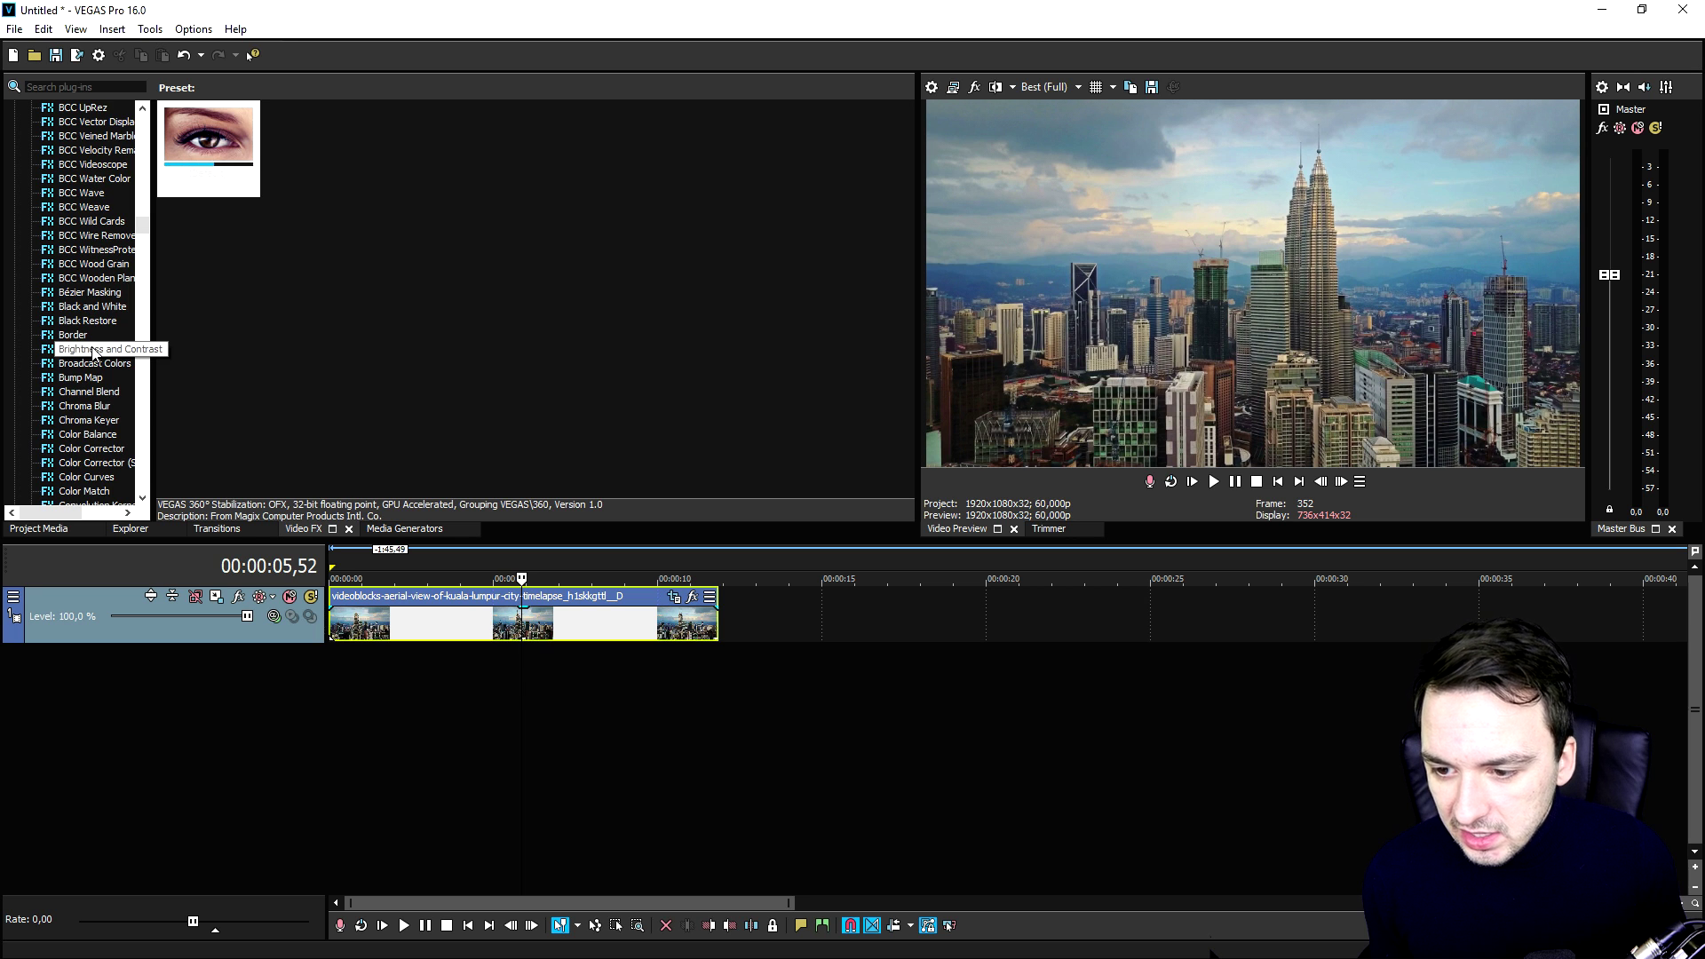
{"action": "left_click", "coordinate": [93, 352]}
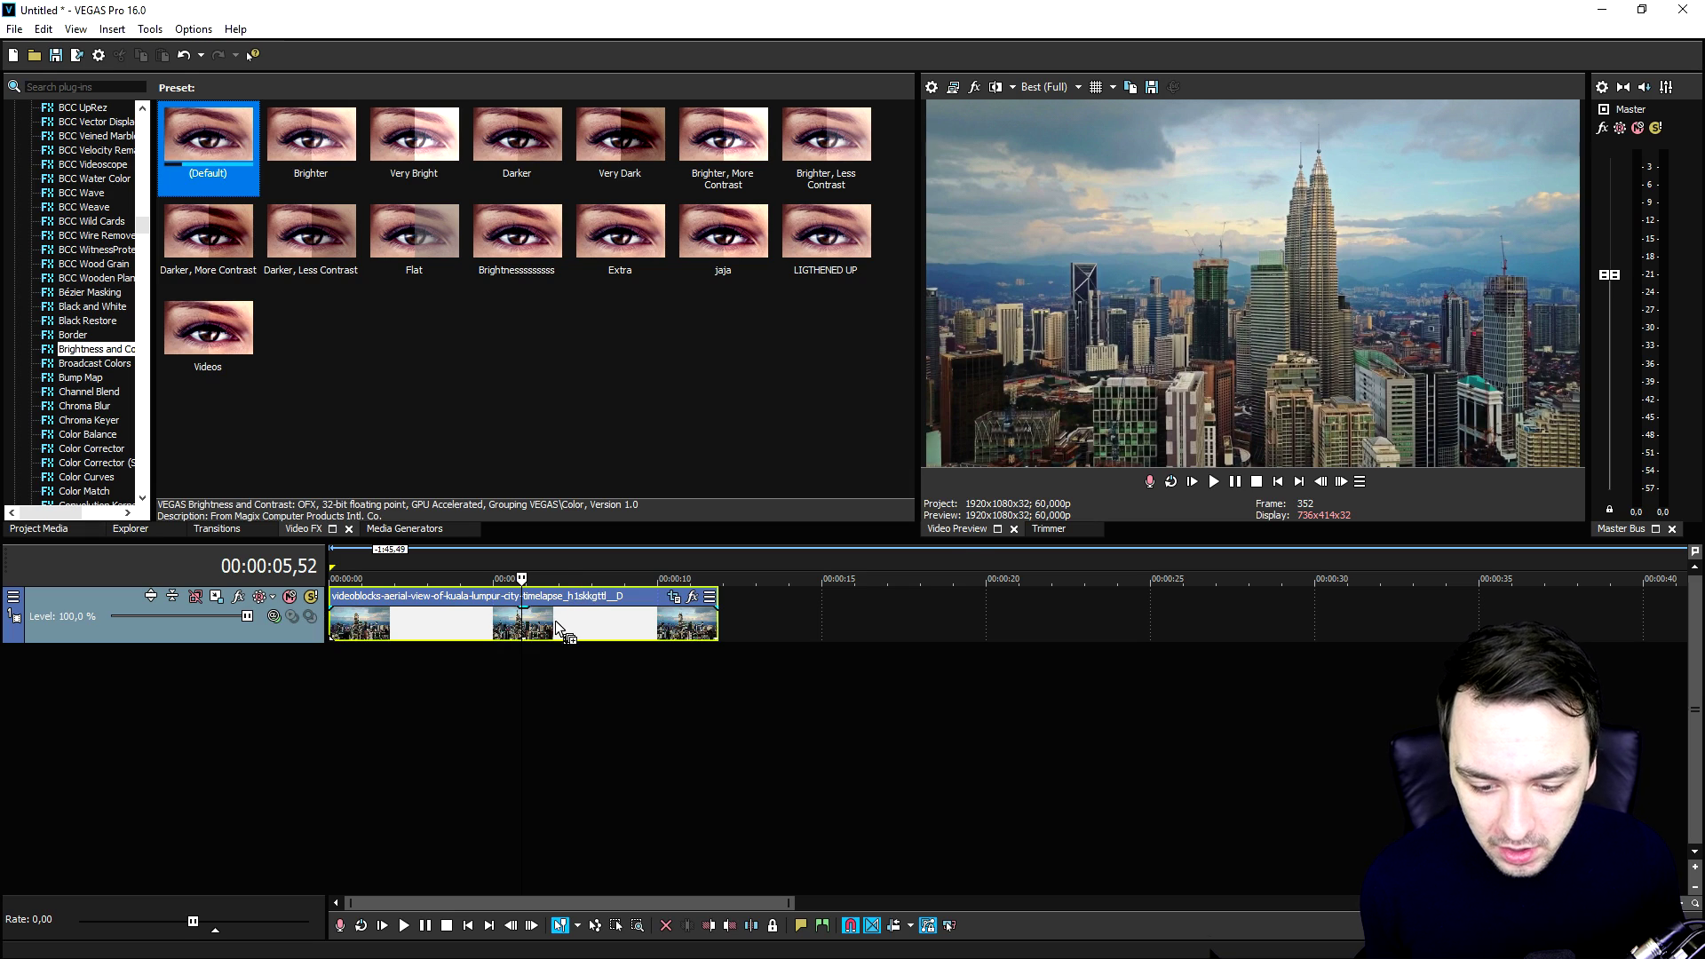
{"action": "left_click_drag", "start_coordinate": [559, 629], "coordinate": [559, 627]}
{"action": "left_click_drag", "start_coordinate": [582, 297], "coordinate": [1100, 531]}
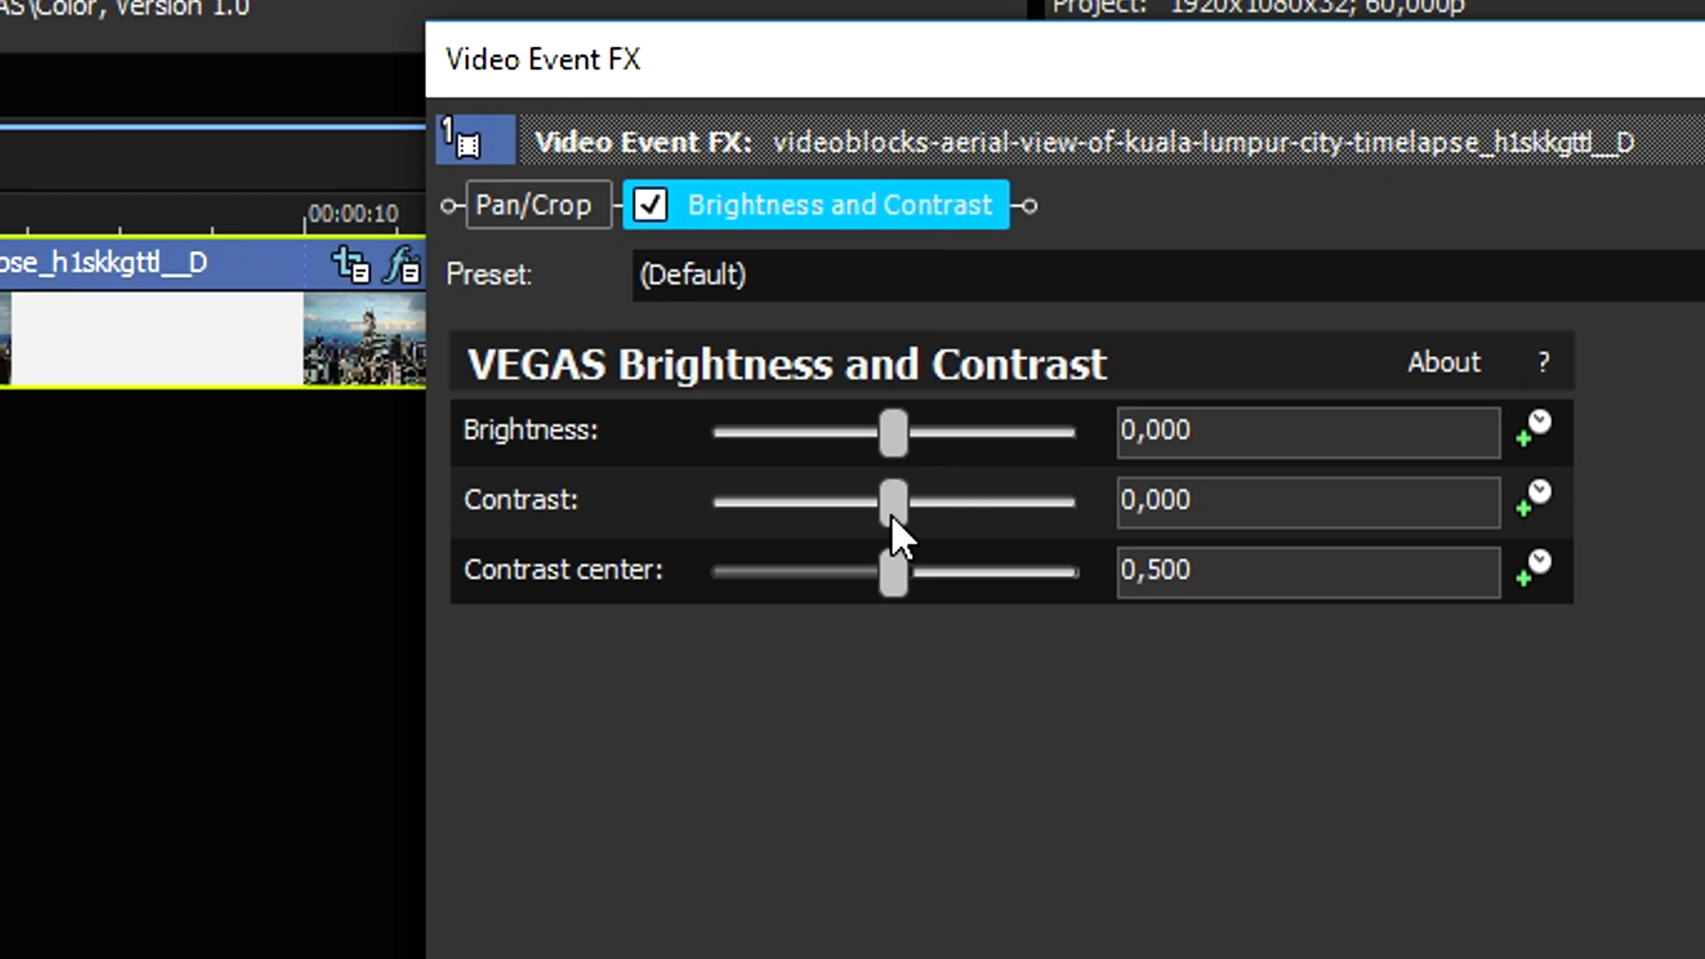
{"action": "left_click_drag", "start_coordinate": [891, 514], "coordinate": [915, 517]}
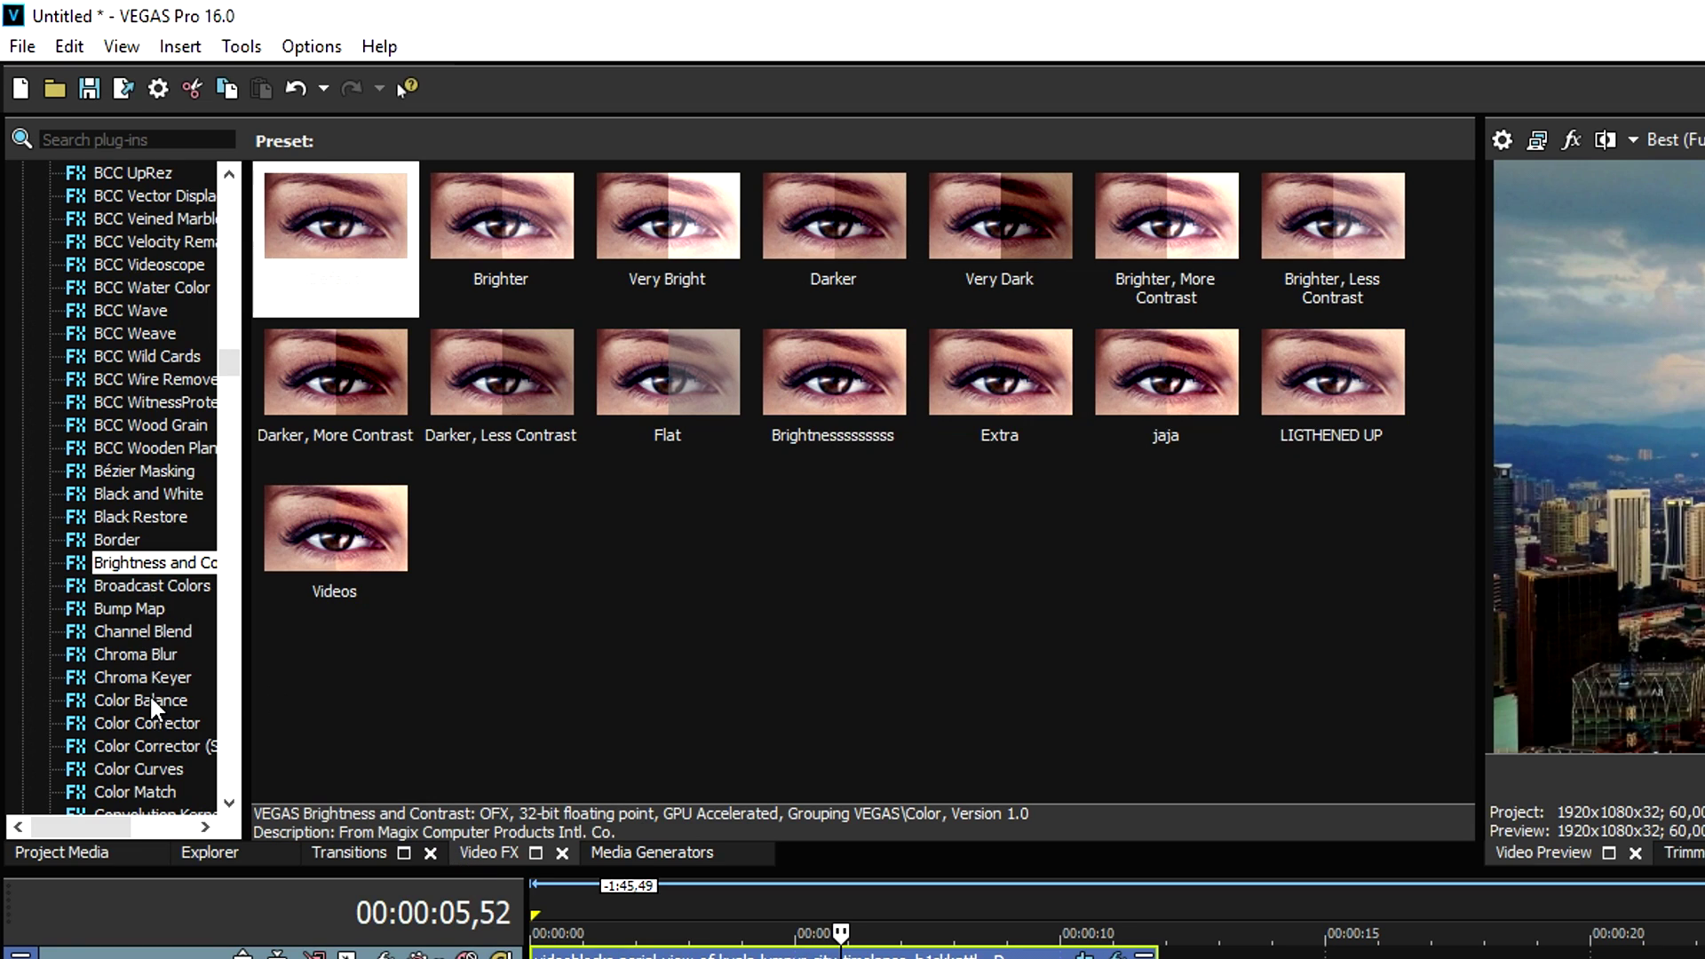
Apply the default Color Corrector to the clip and shift the Low wheel to 284.71; 0.0656
{"action": "left_click", "coordinate": [172, 724]}
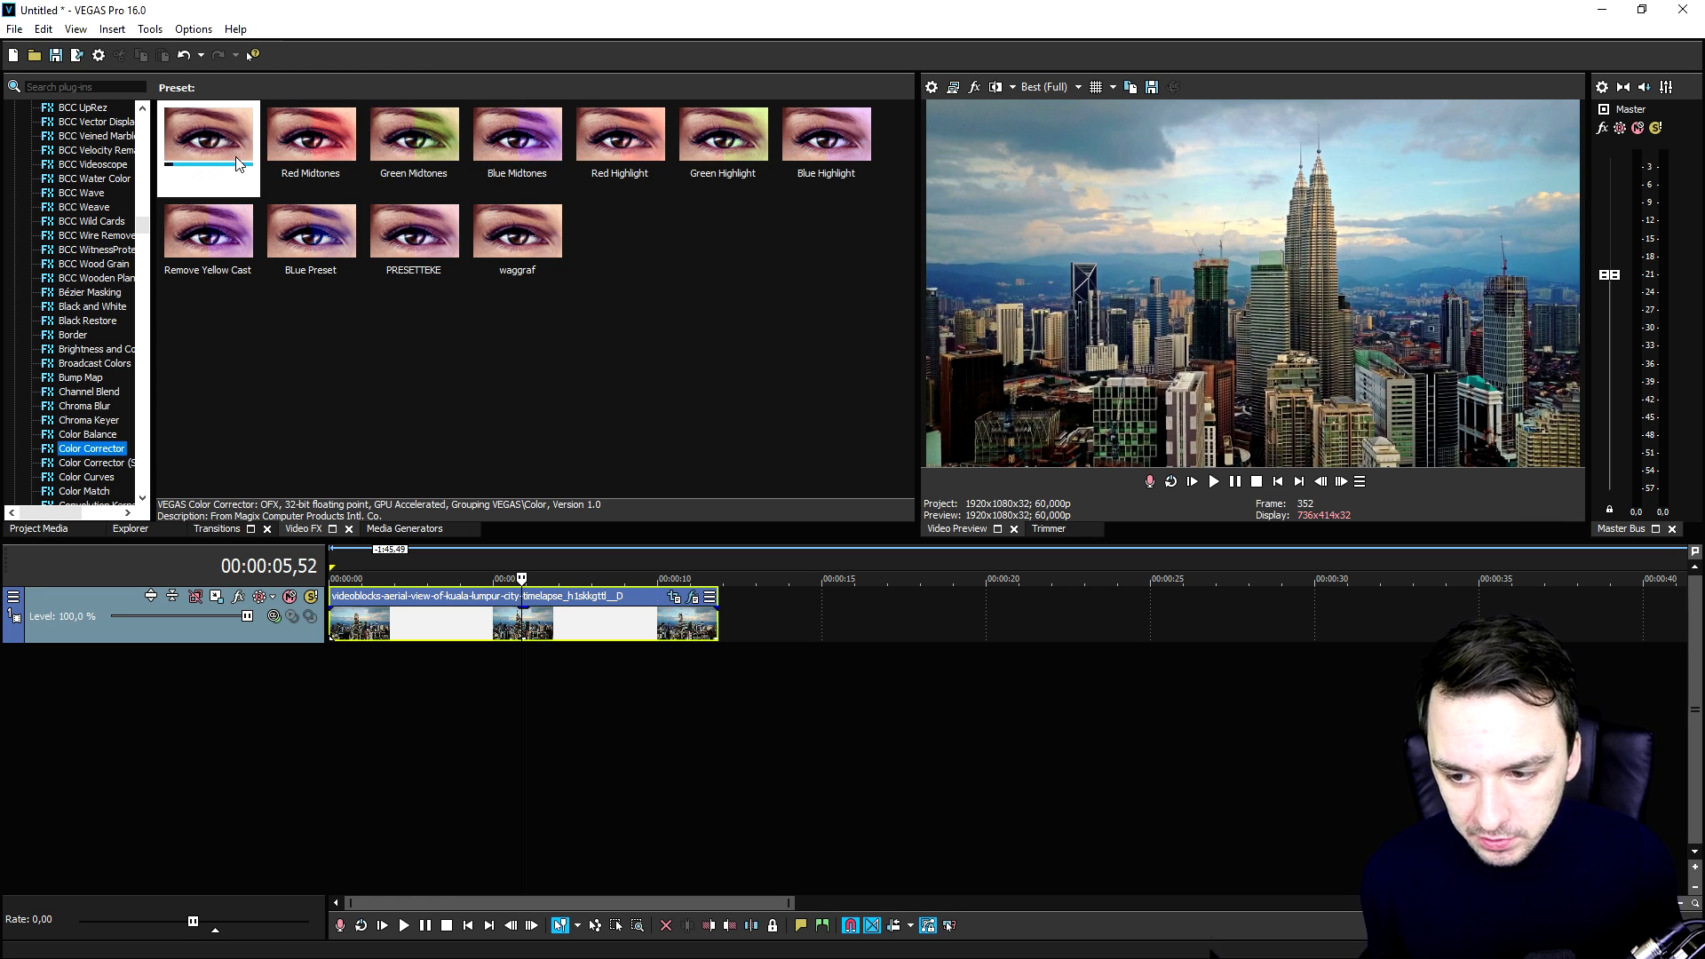
{"action": "left_click", "coordinate": [208, 135]}
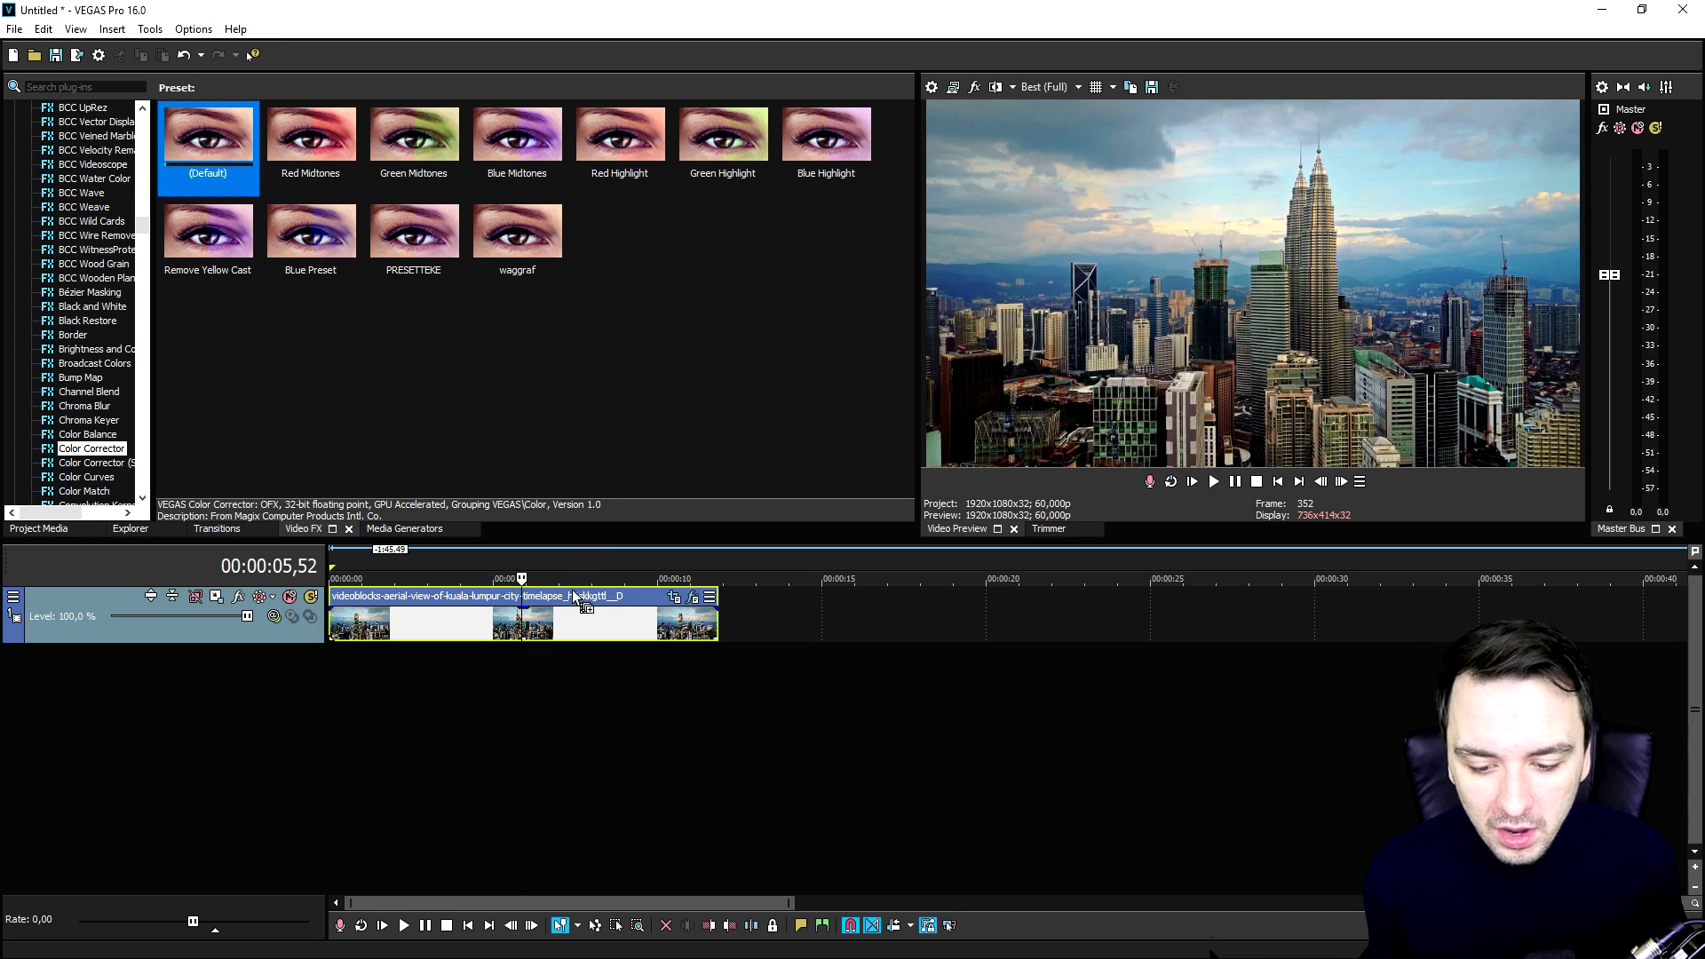
{"action": "left_click_drag", "start_coordinate": [563, 629], "coordinate": [565, 628]}
{"action": "left_click_drag", "start_coordinate": [893, 499], "coordinate": [347, 86]}
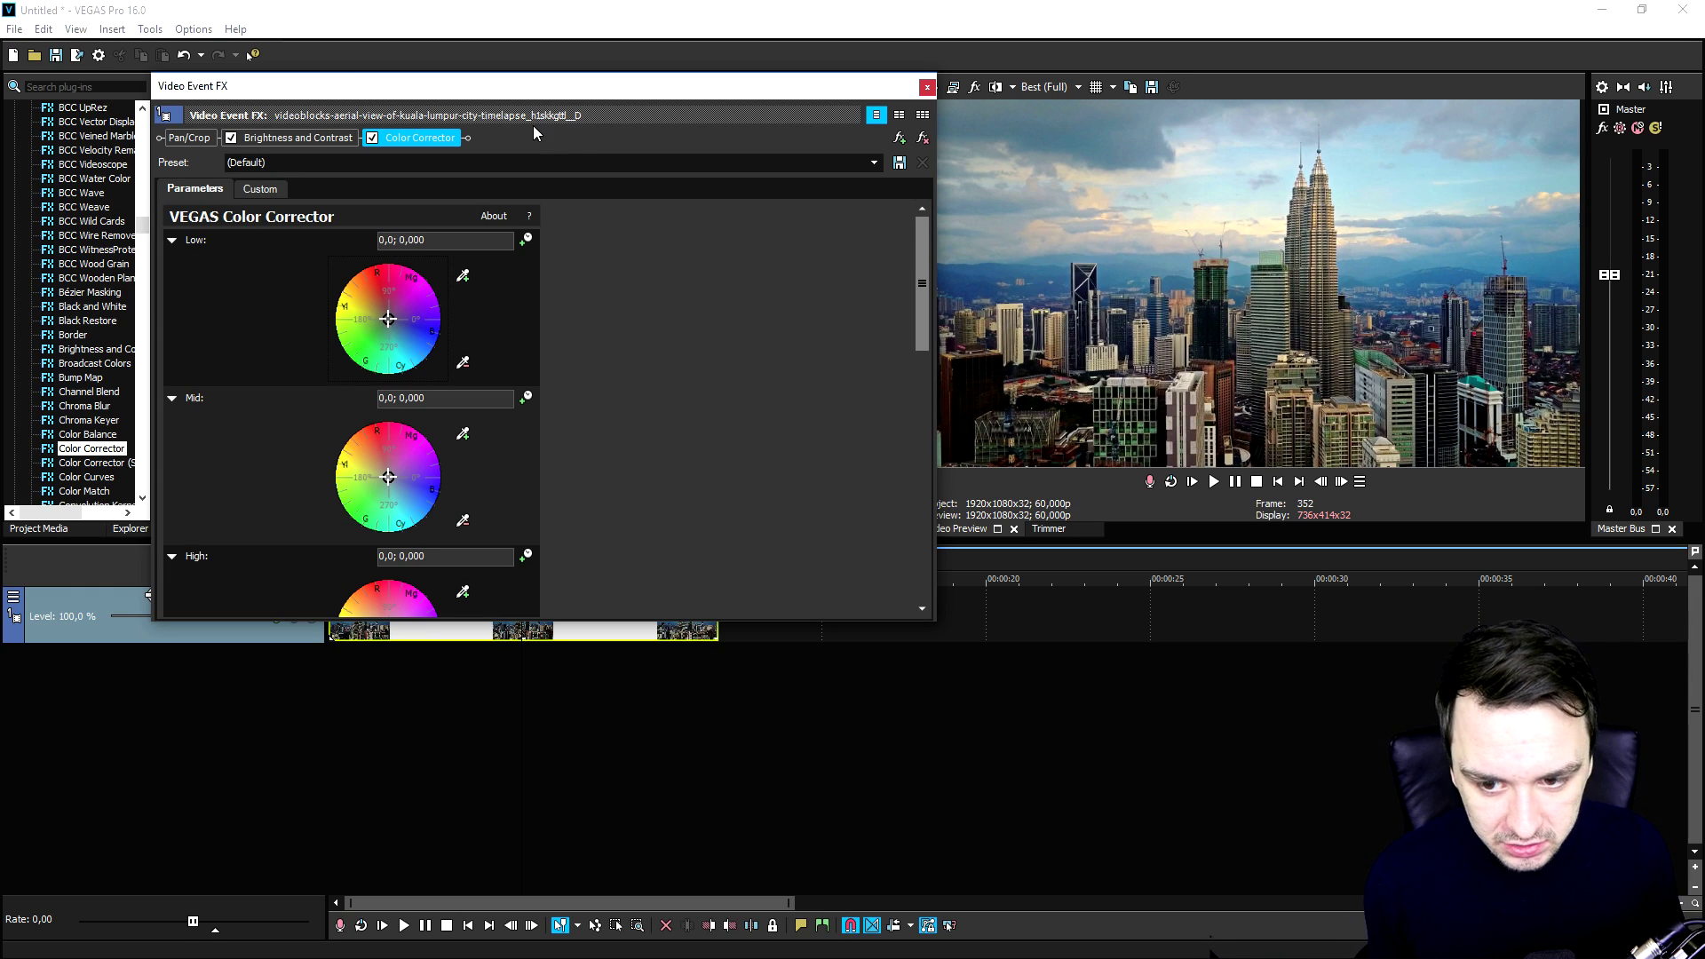
{"action": "left_click_drag", "start_coordinate": [545, 89], "coordinate": [505, 59]}
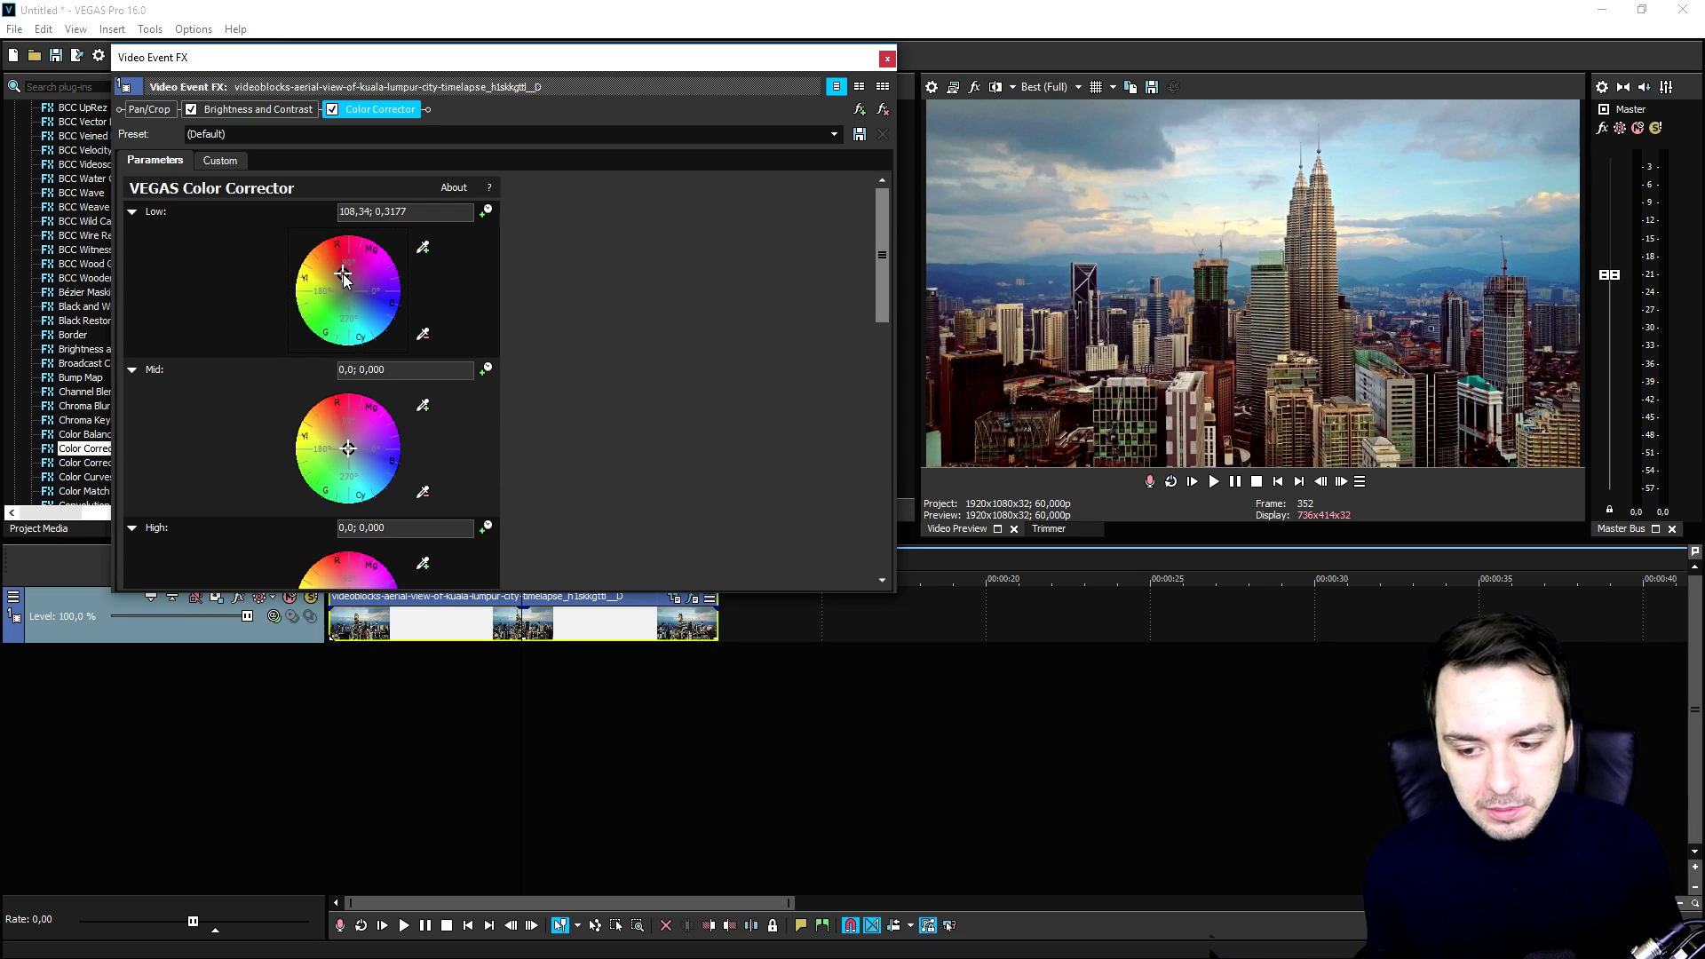
{"action": "mouse_move", "coordinate": [351, 295]}
{"action": "left_mouse_down"}
{"action": "mouse_move", "coordinate": [342, 280]}
{"action": "mouse_move", "coordinate": [349, 293]}
{"action": "left_mouse_up"}
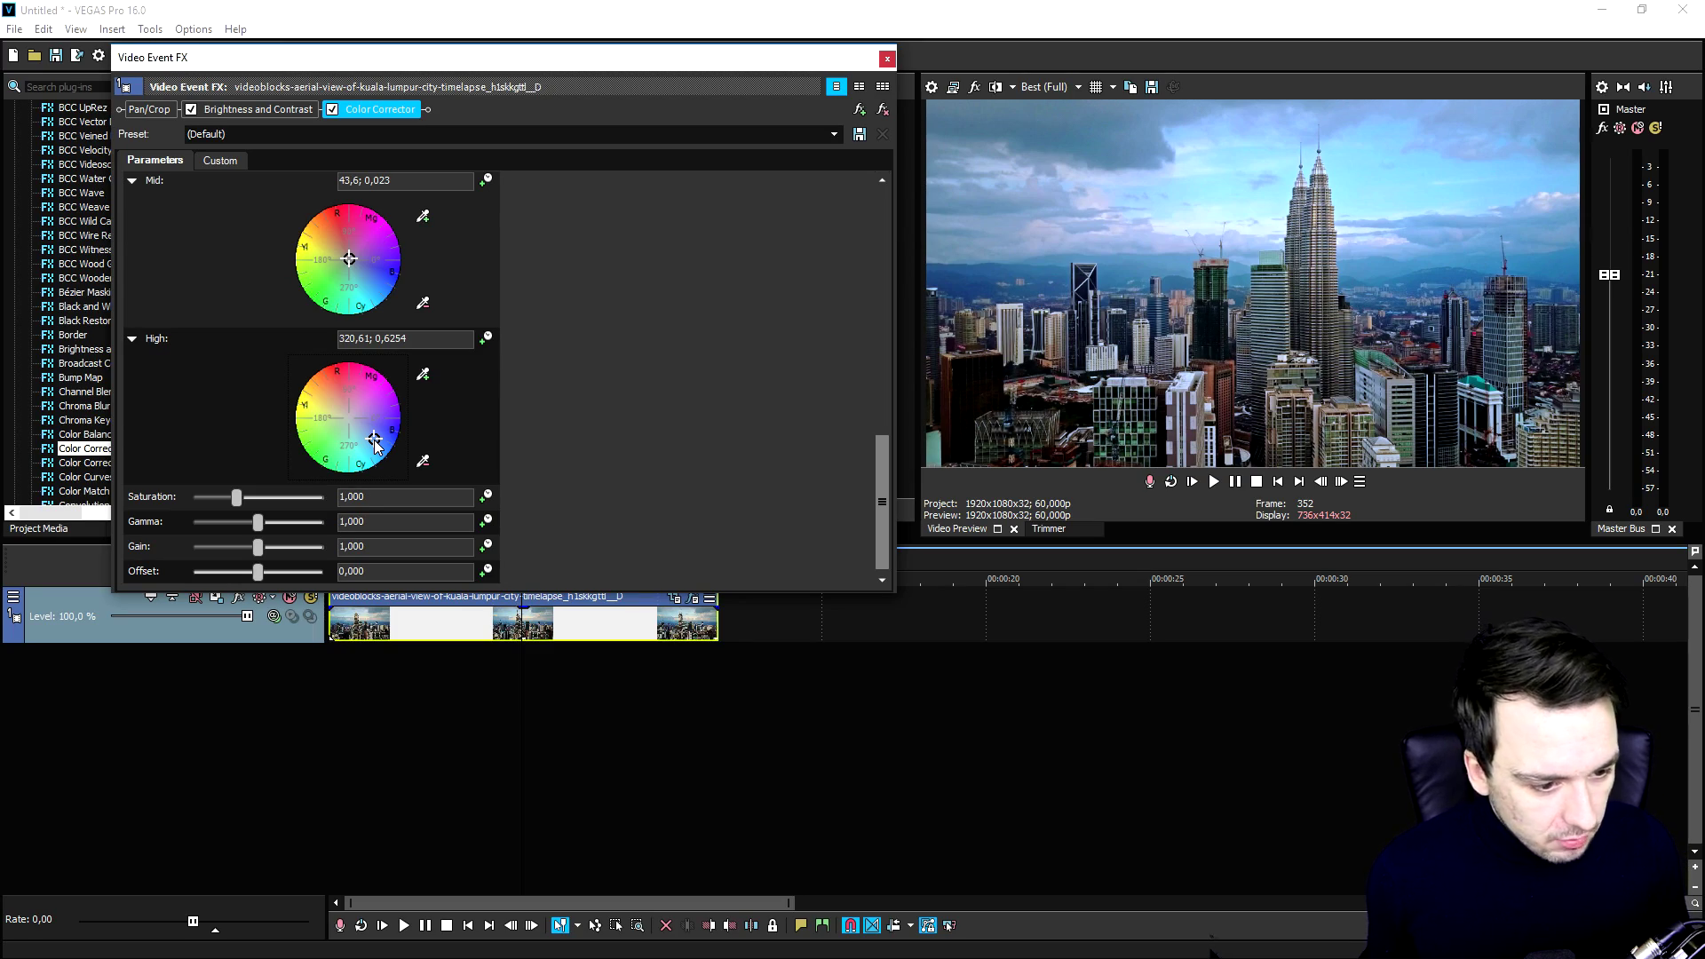
Tweak the Mid wheel, save the correction as preset 'Cinematic', and close the Video Event FX window
{"action": "scroll", "coordinate": [412, 277], "scroll_direction": "up", "scroll_amount": 2}
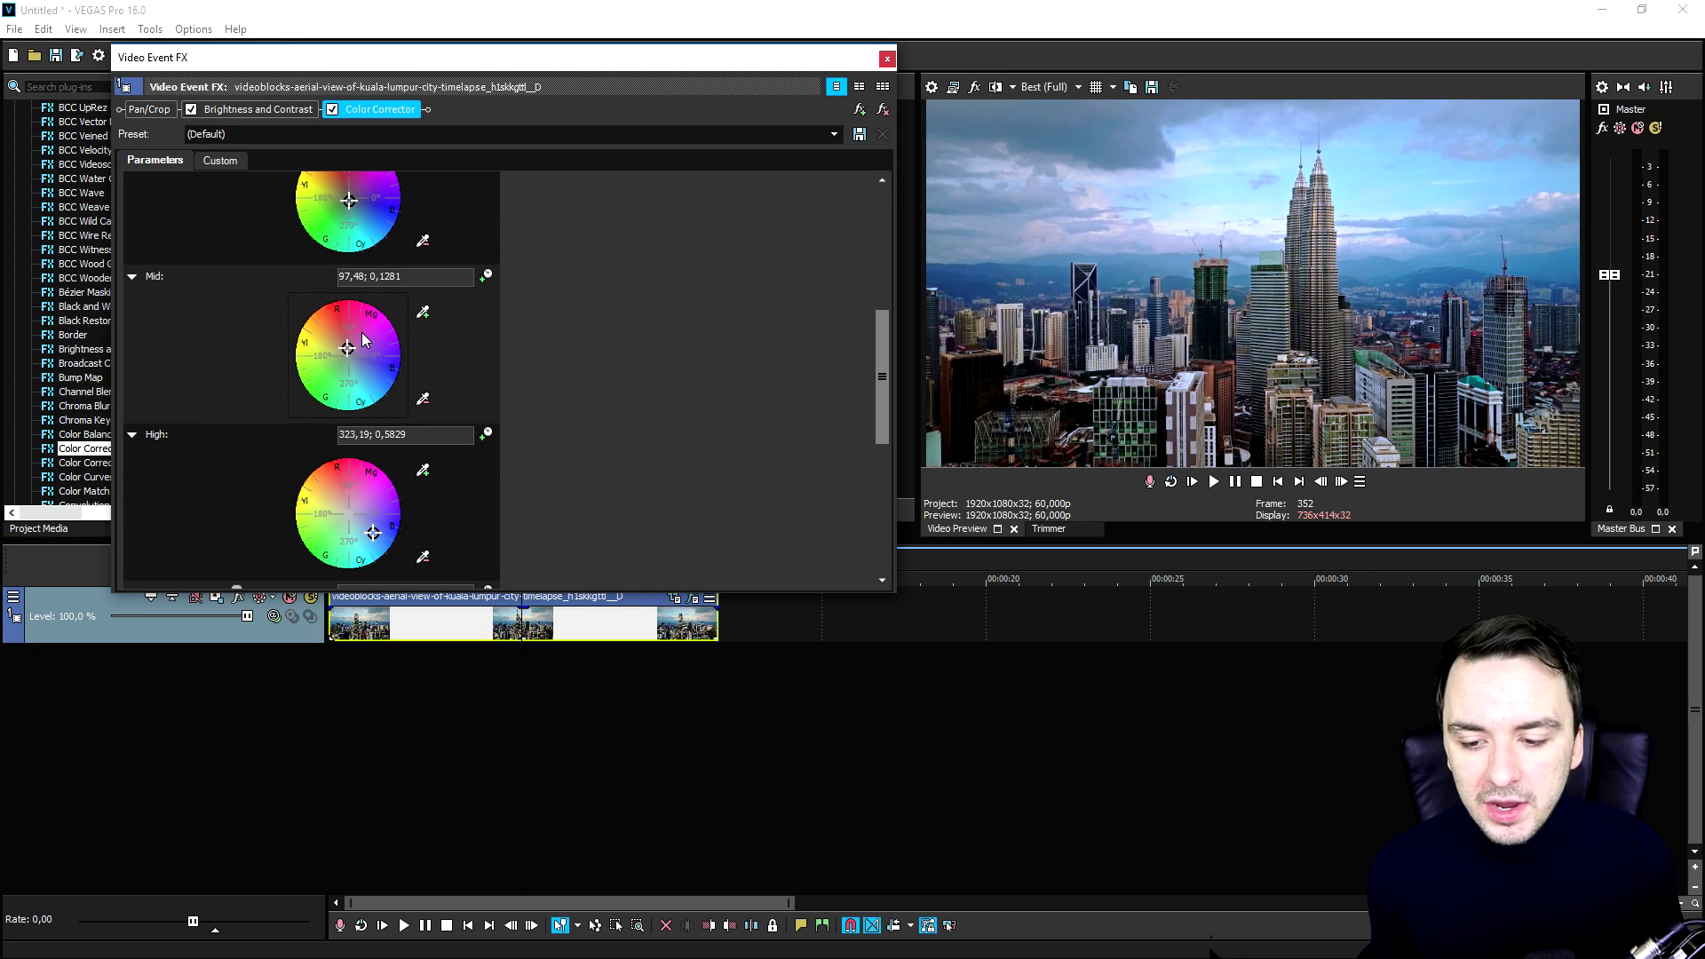
{"action": "scroll", "coordinate": [347, 352], "scroll_direction": "down", "scroll_amount": 2}
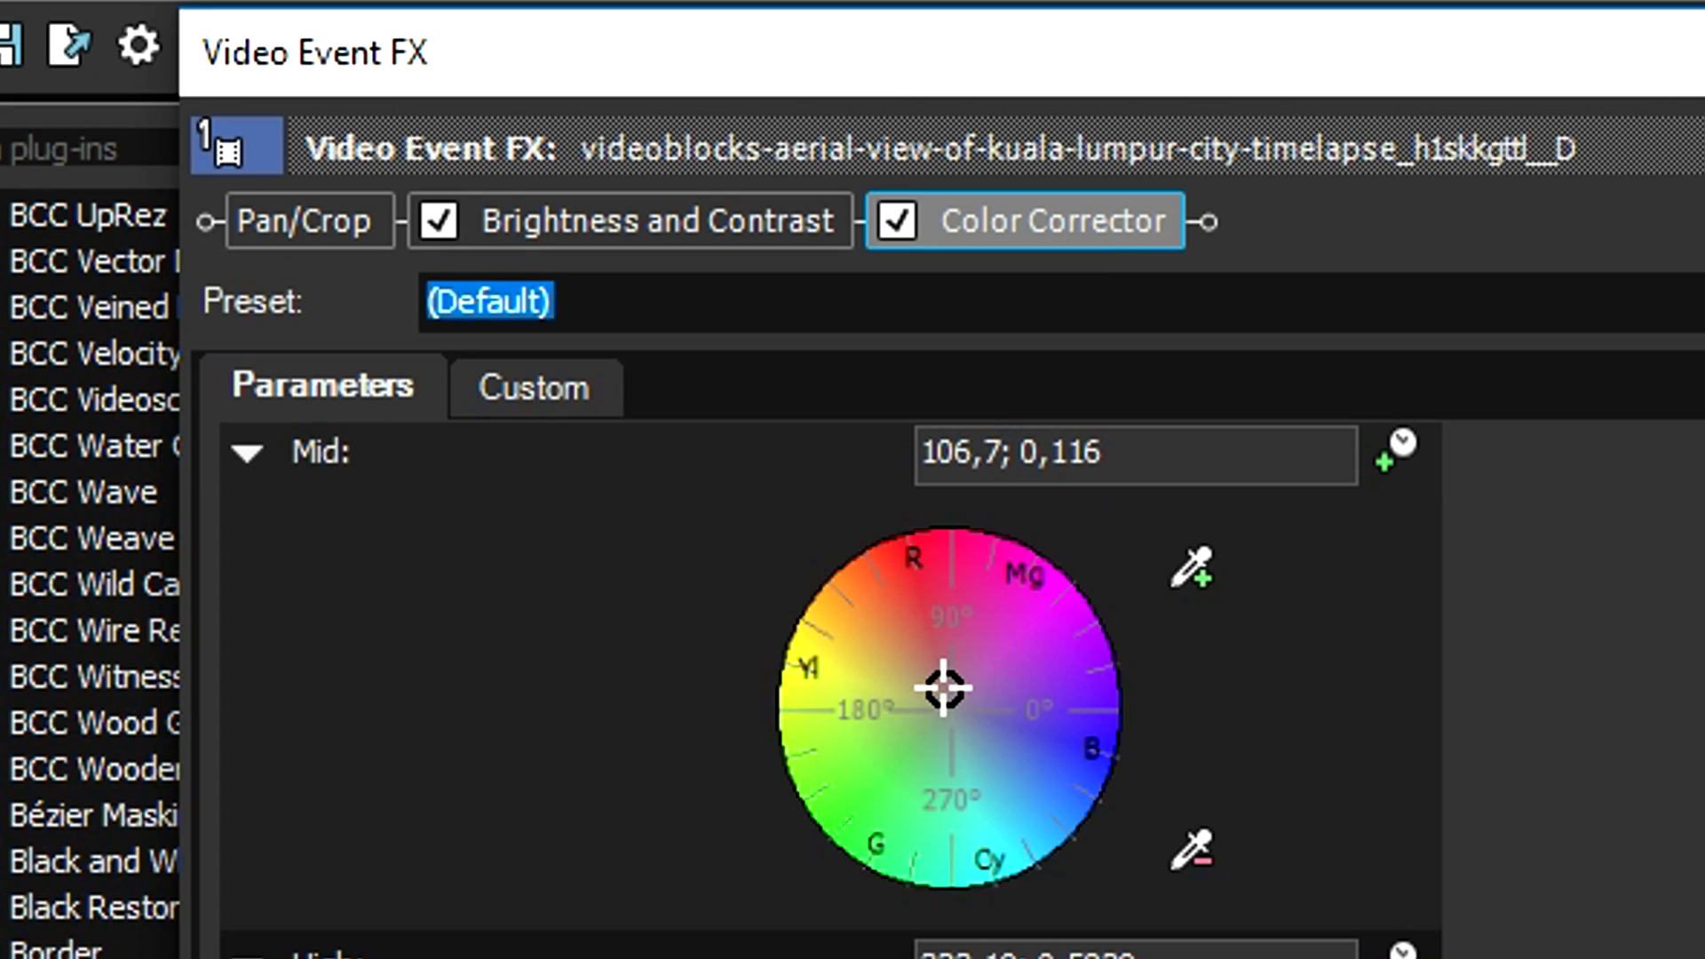
{"action": "type", "text": "Cinematic"}
{"action": "left_click", "coordinate": [1079, 244]}
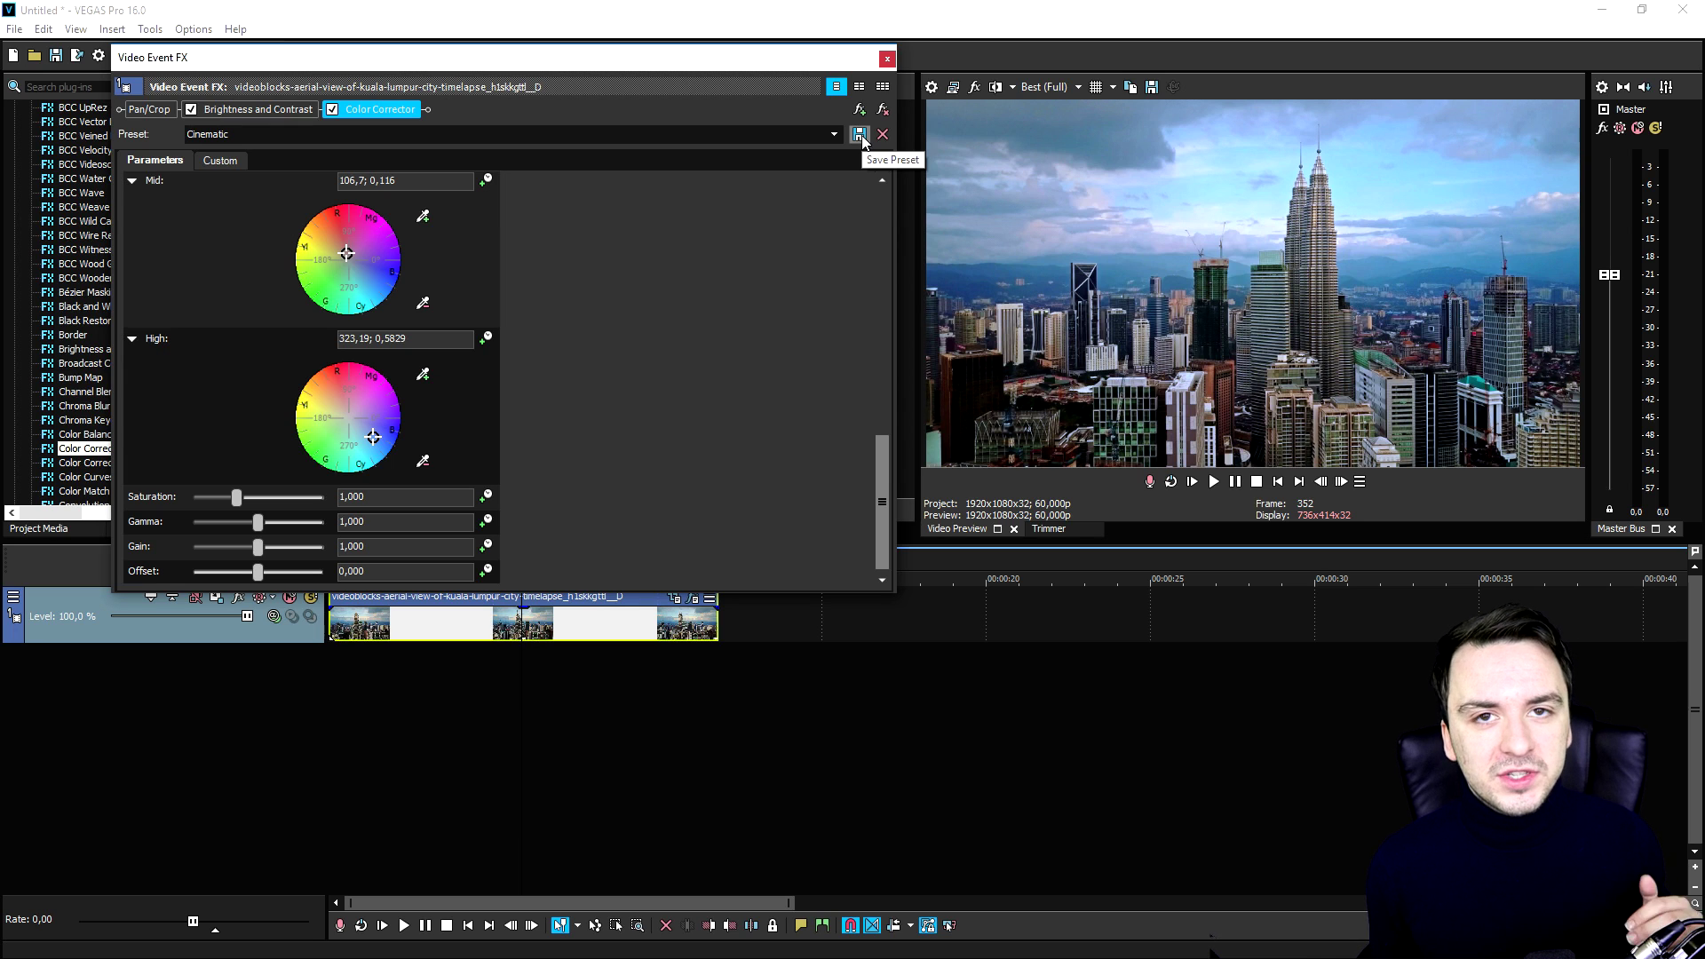
{"action": "left_click", "coordinate": [860, 136]}
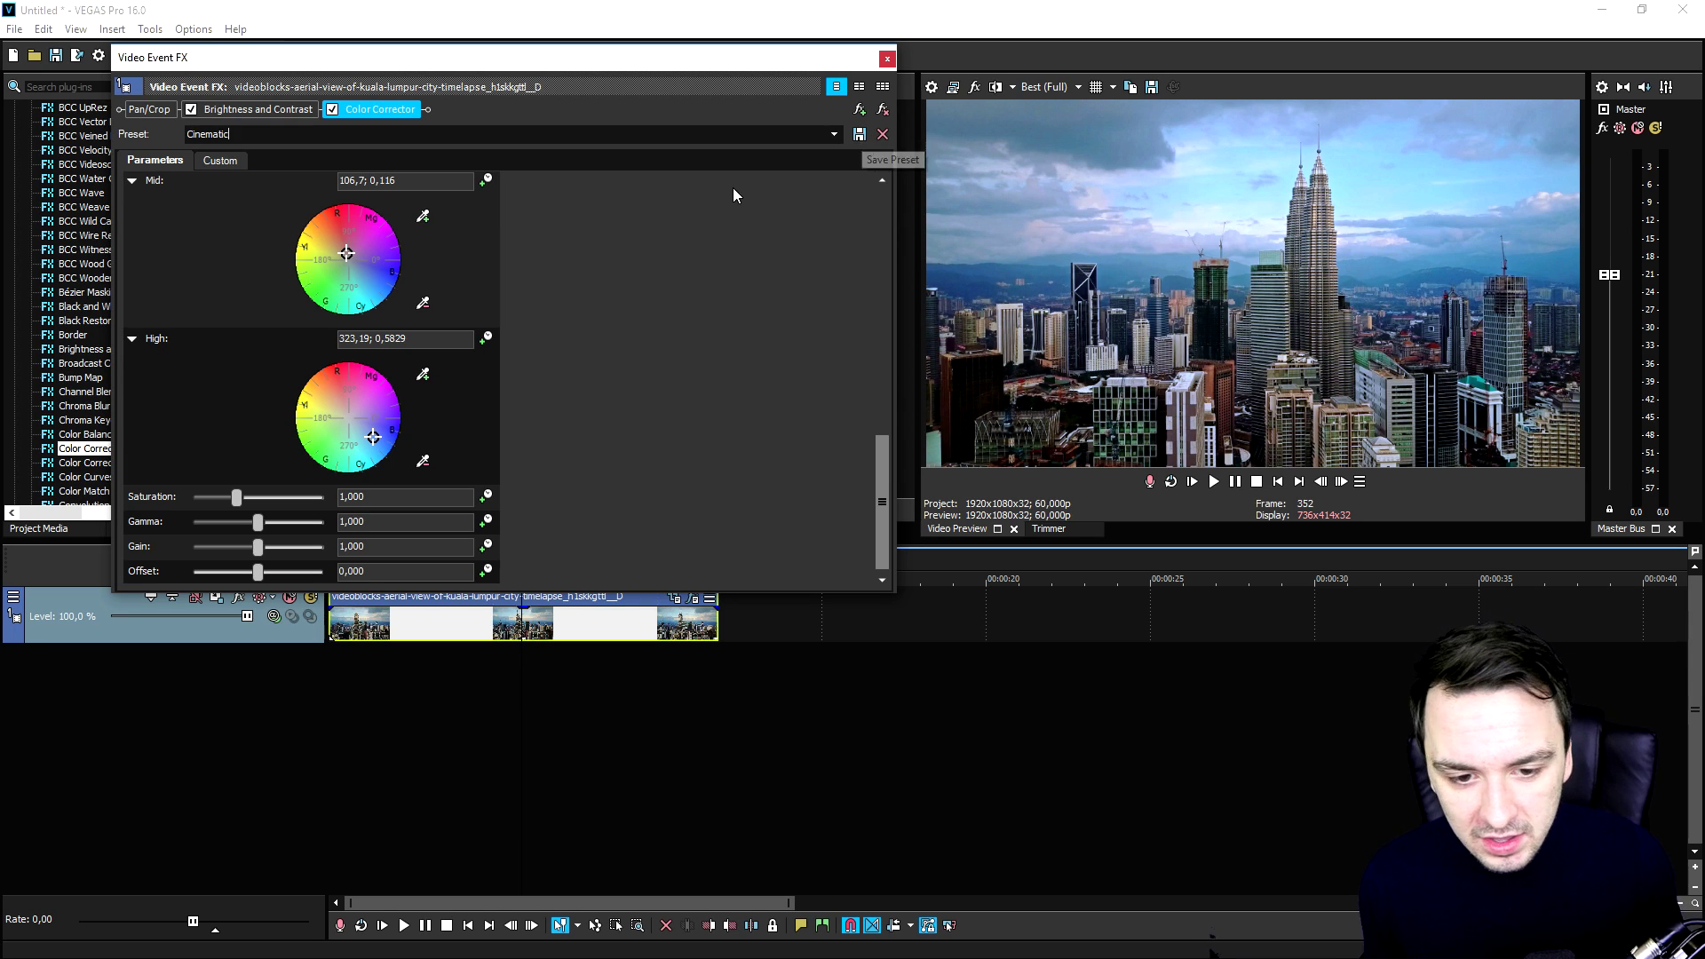
{"action": "left_click", "coordinate": [886, 60]}
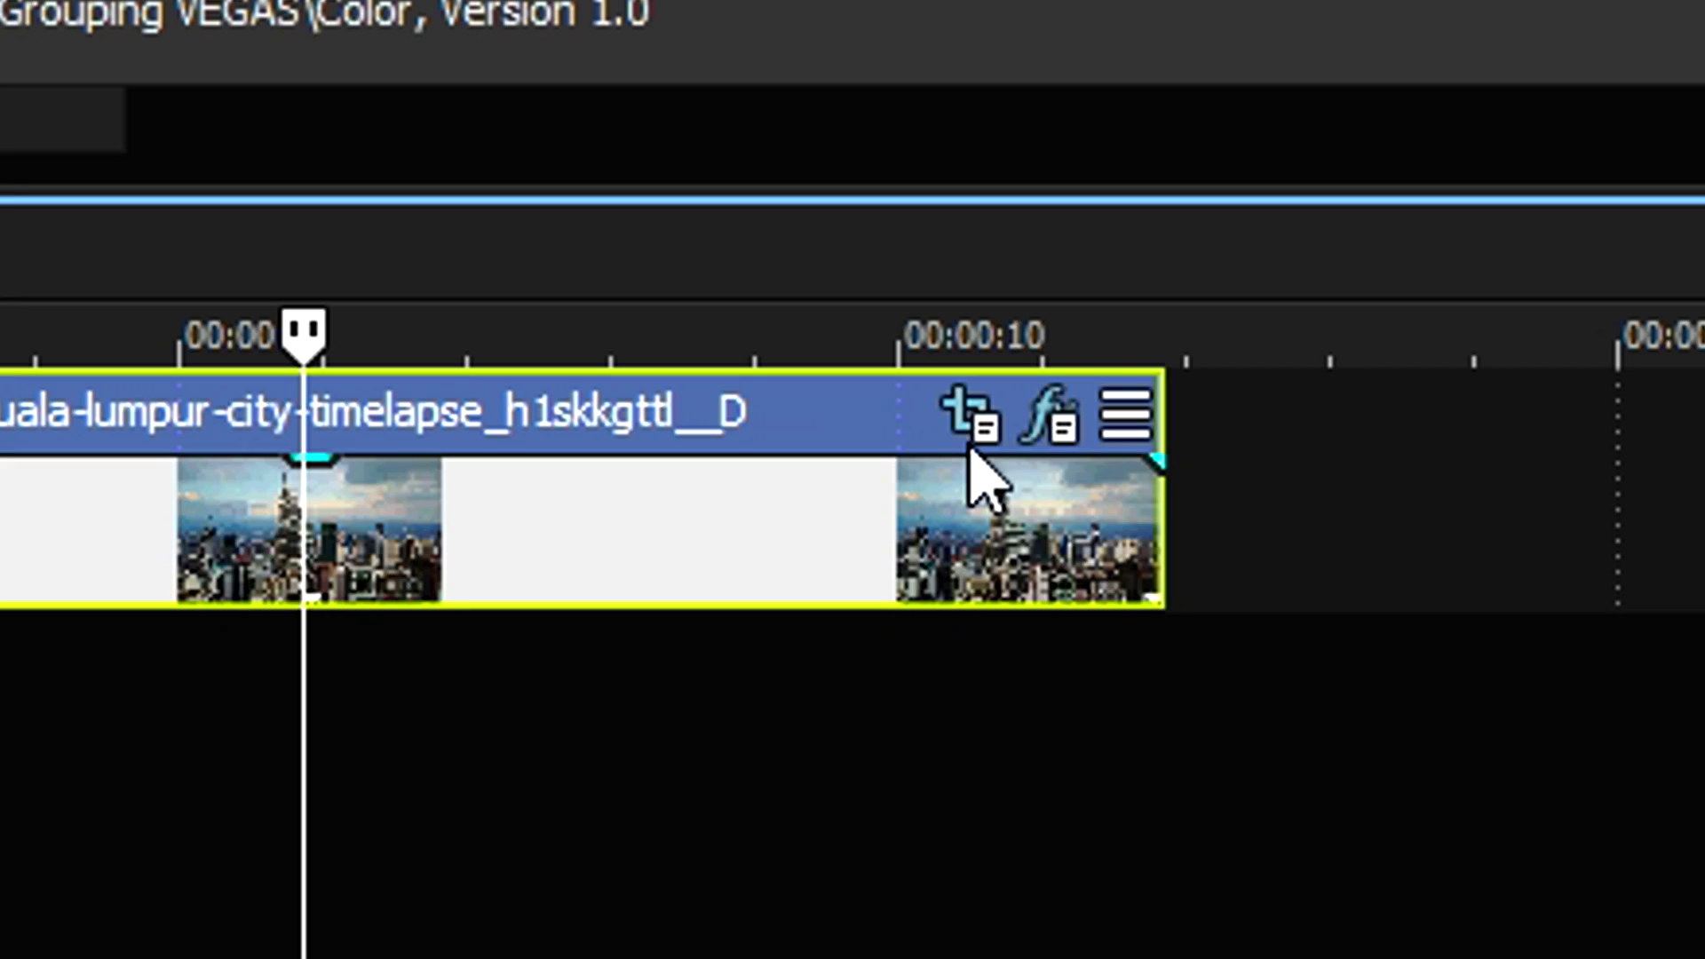
In Event Pan/Crop, enable Size About Center and restore the frame to 1920×1080
{"action": "left_click", "coordinate": [989, 419]}
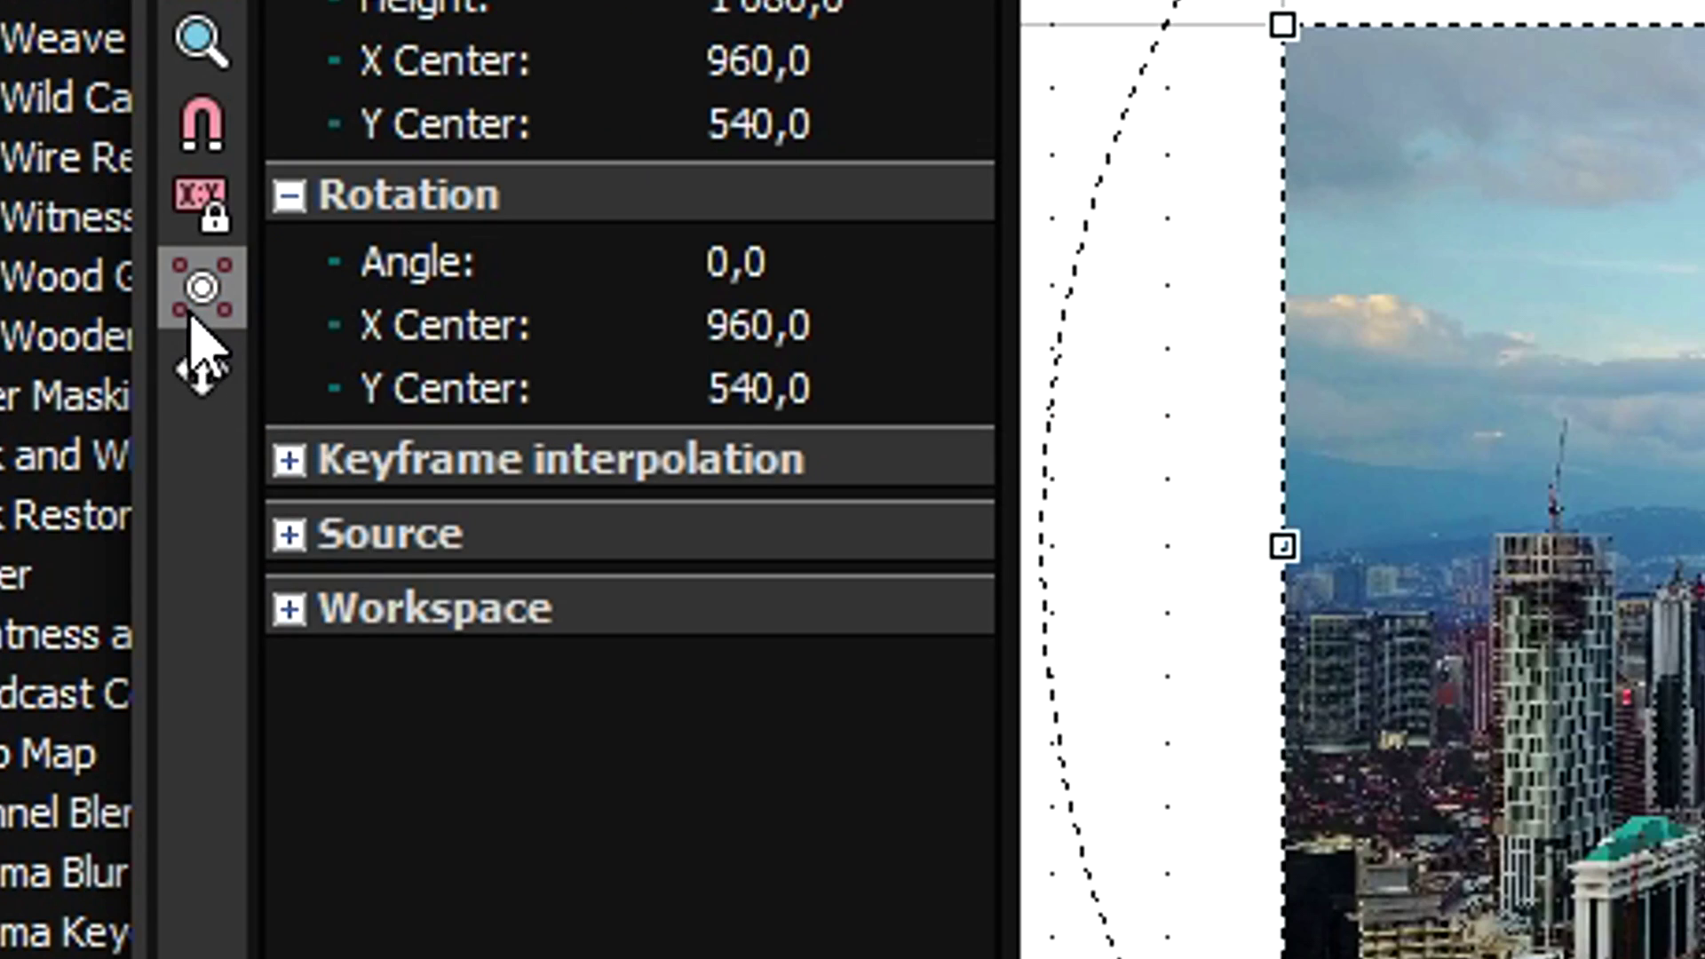
{"action": "left_click", "coordinate": [456, 320]}
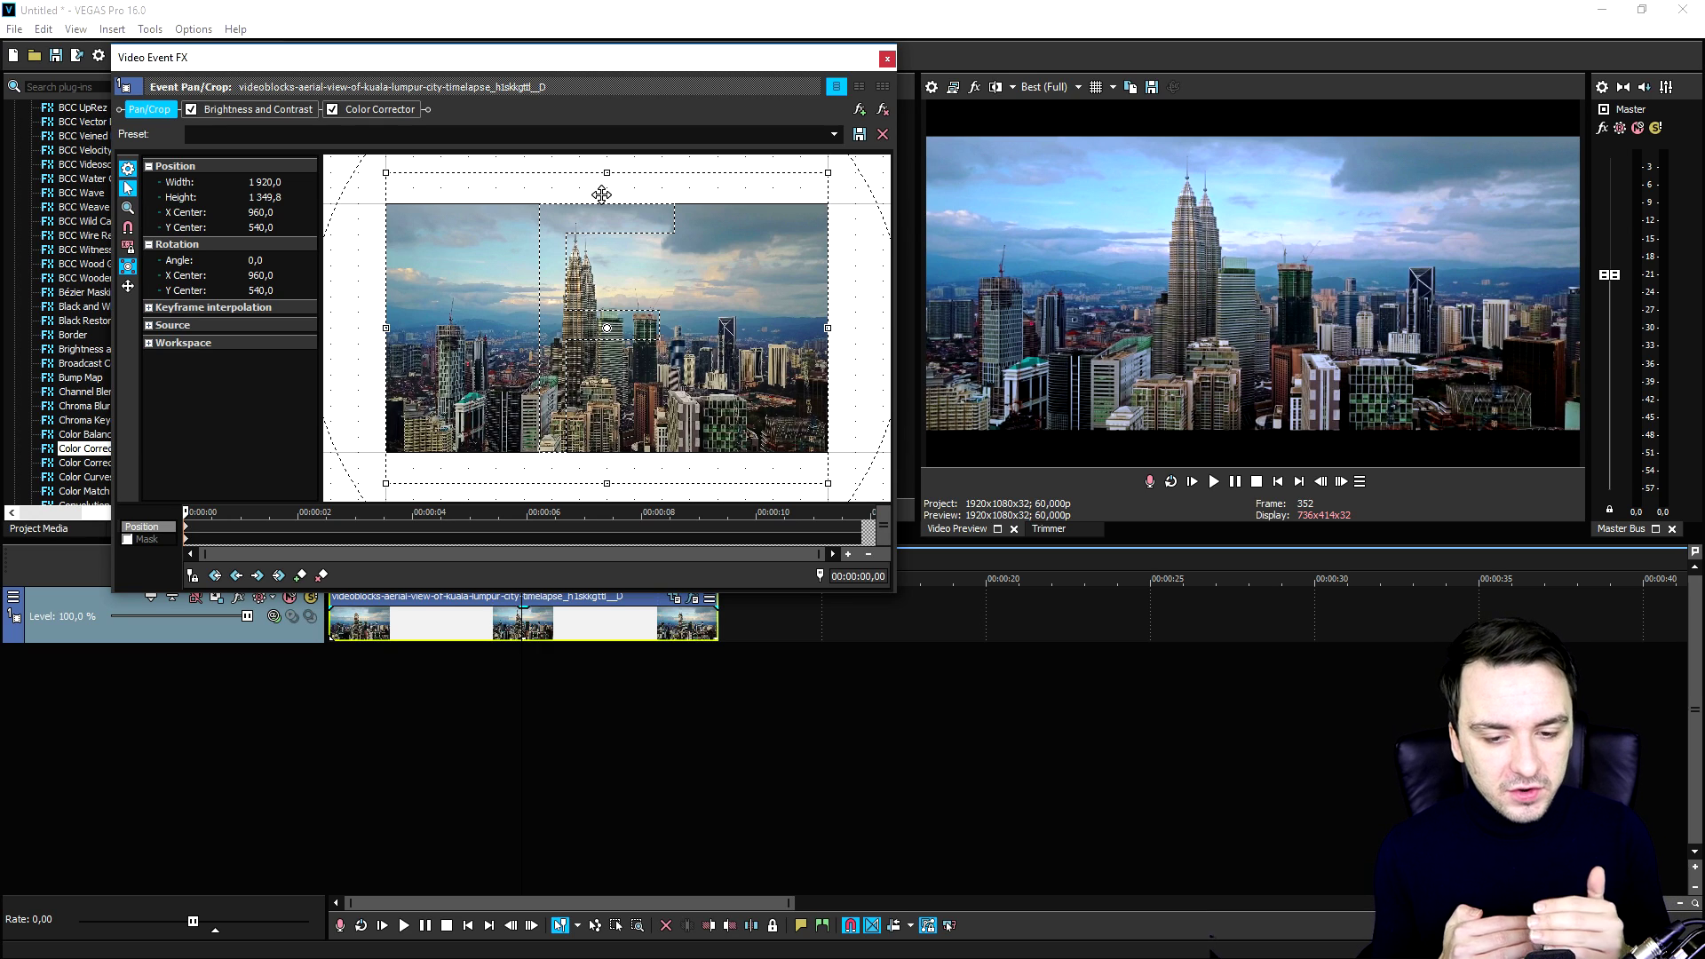
{"action": "right_click", "coordinate": [561, 271]}
{"action": "left_click", "coordinate": [622, 359]}
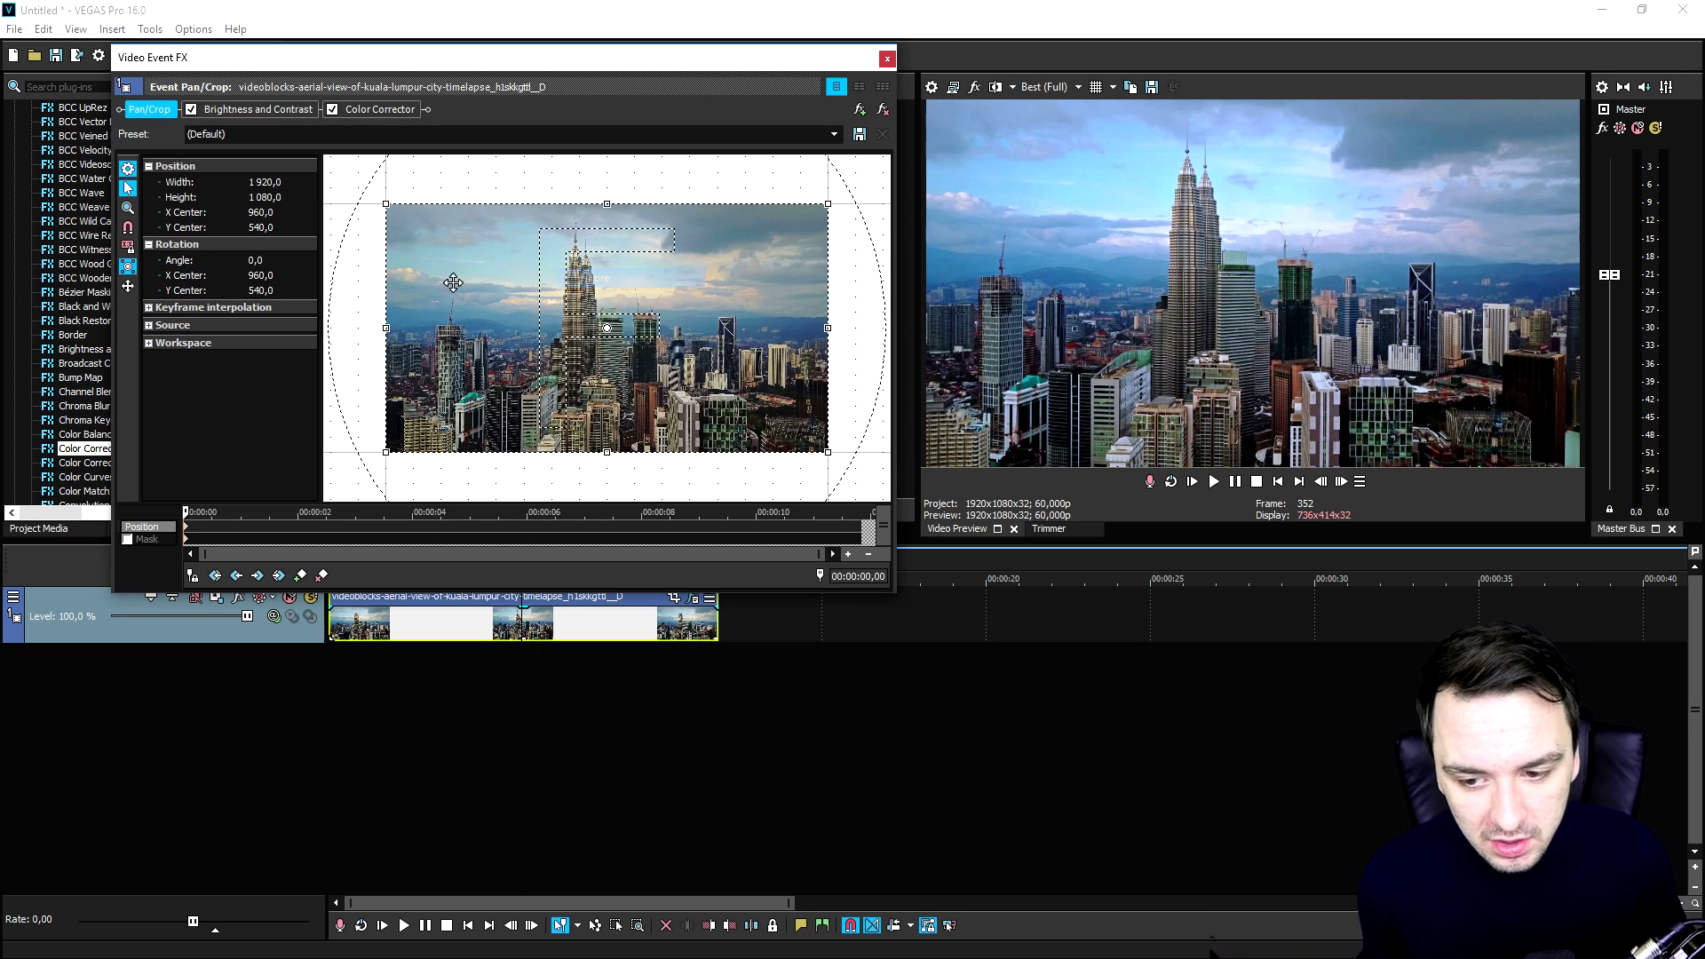
{"action": "right_click", "coordinate": [622, 349]}
{"action": "left_click", "coordinate": [624, 353]}
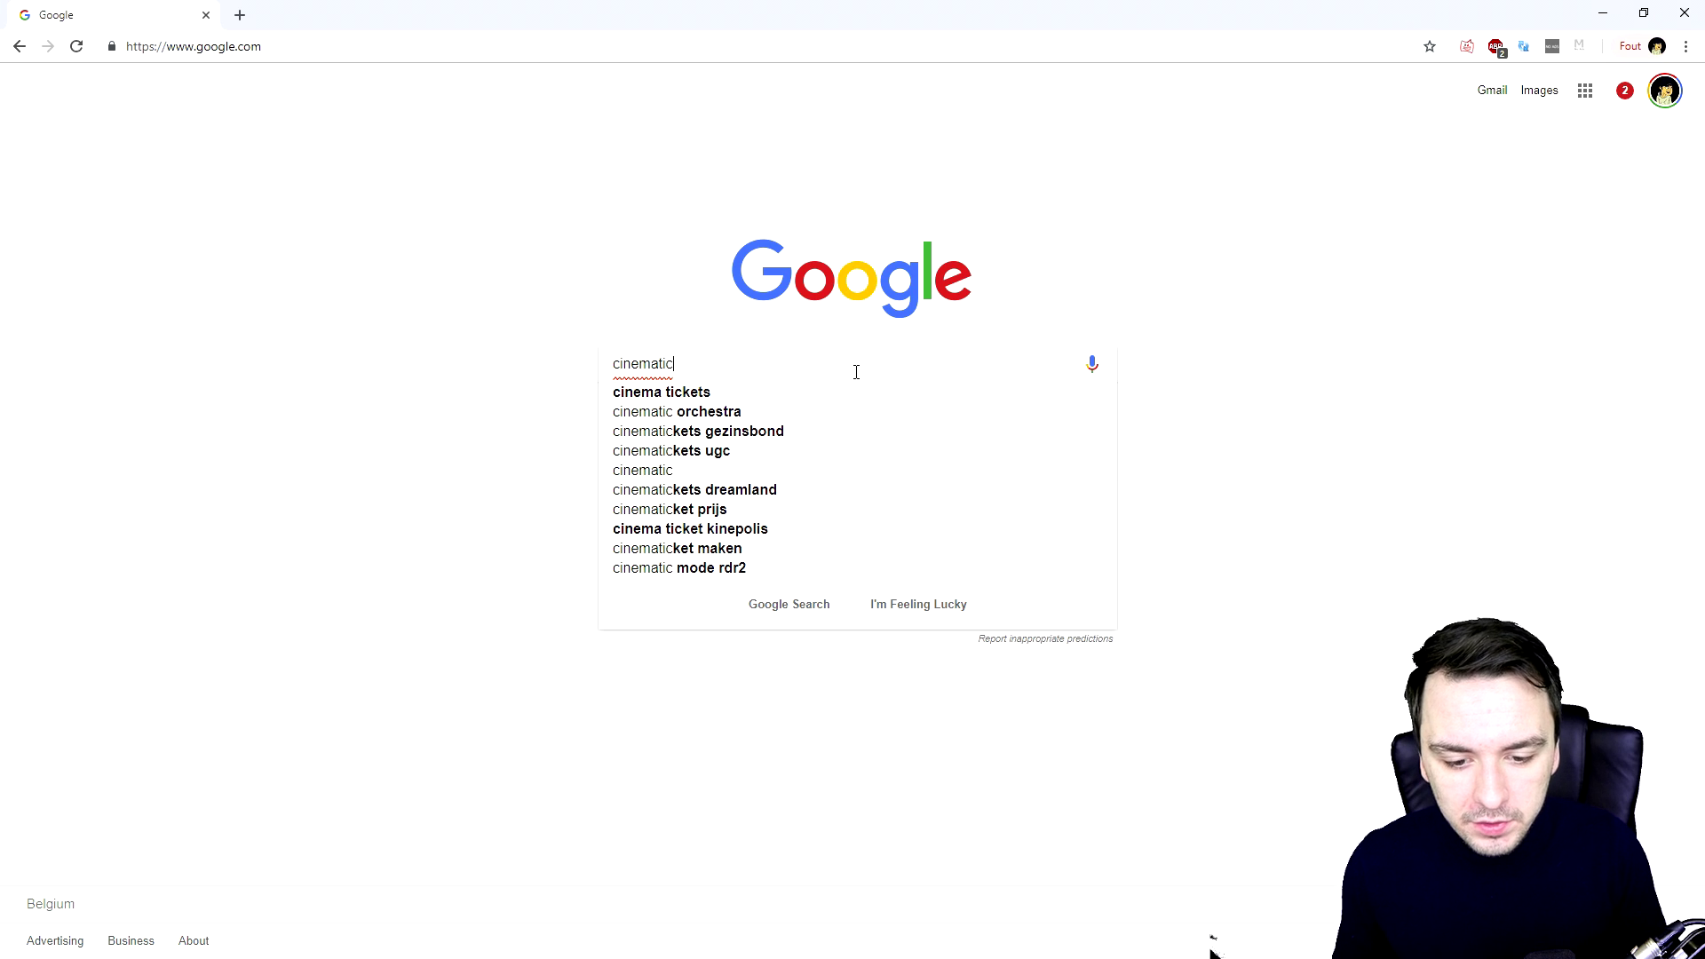
Search Google Images for 'cinematic black bars' and open the transparent HD-to-widescreen bars image
{"action": "type", "text": "bla"}
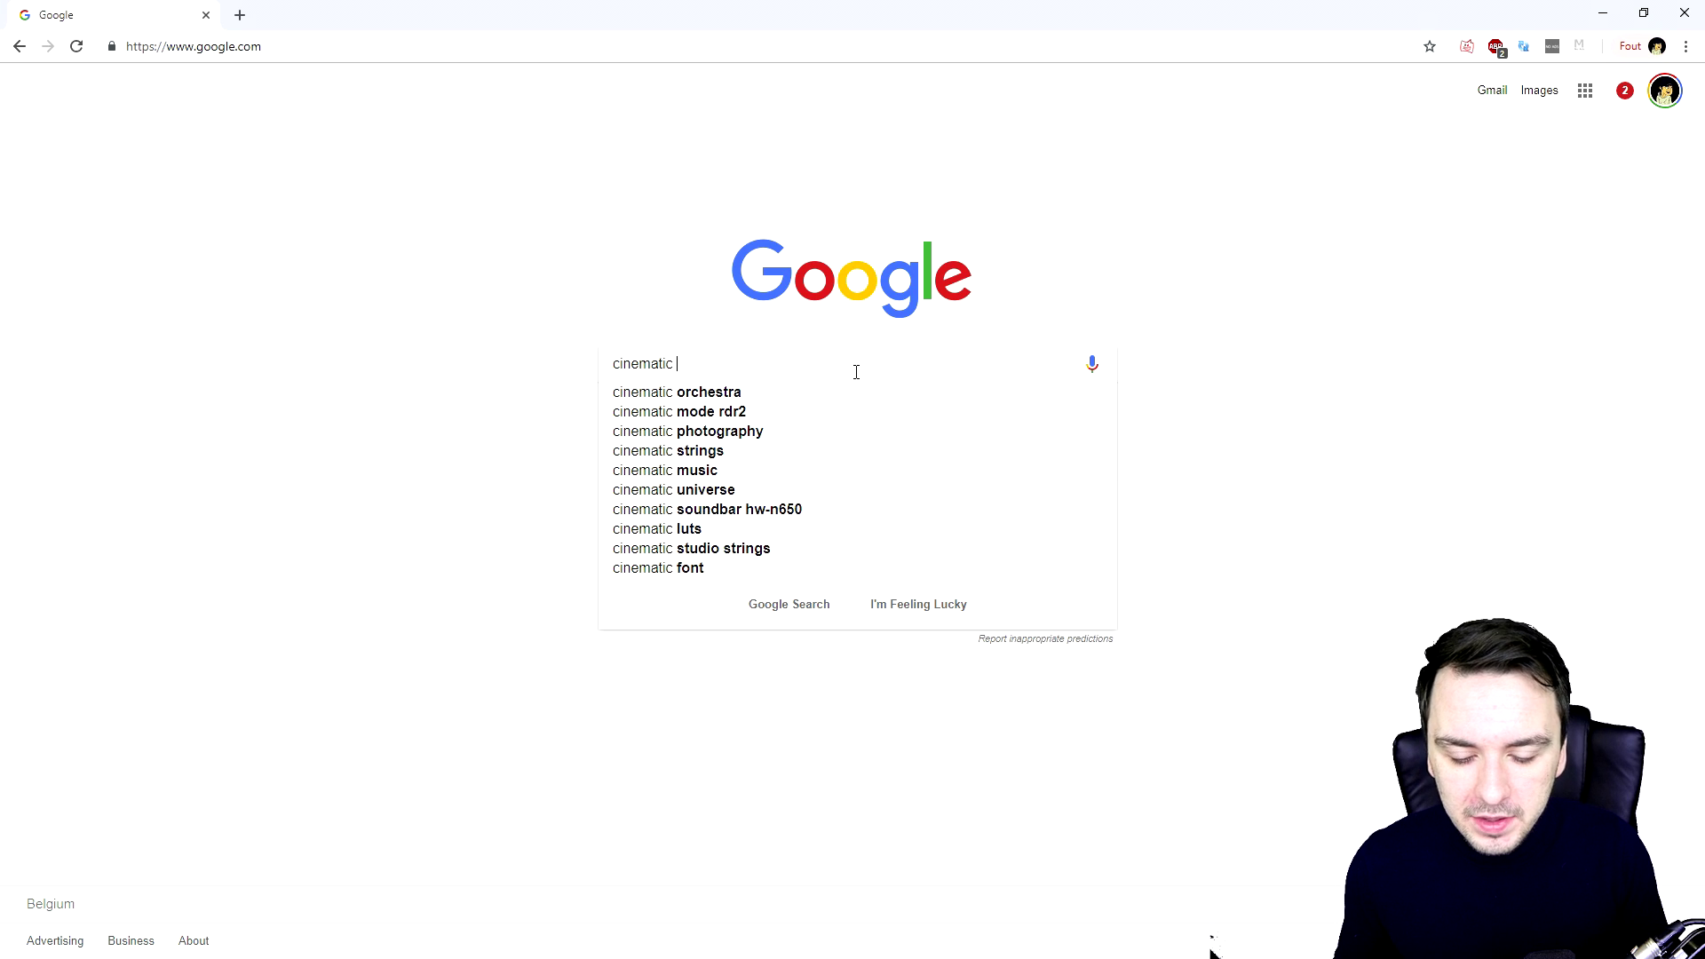
{"action": "type", "text": "ck bars"}
{"action": "key", "text": "Return"}
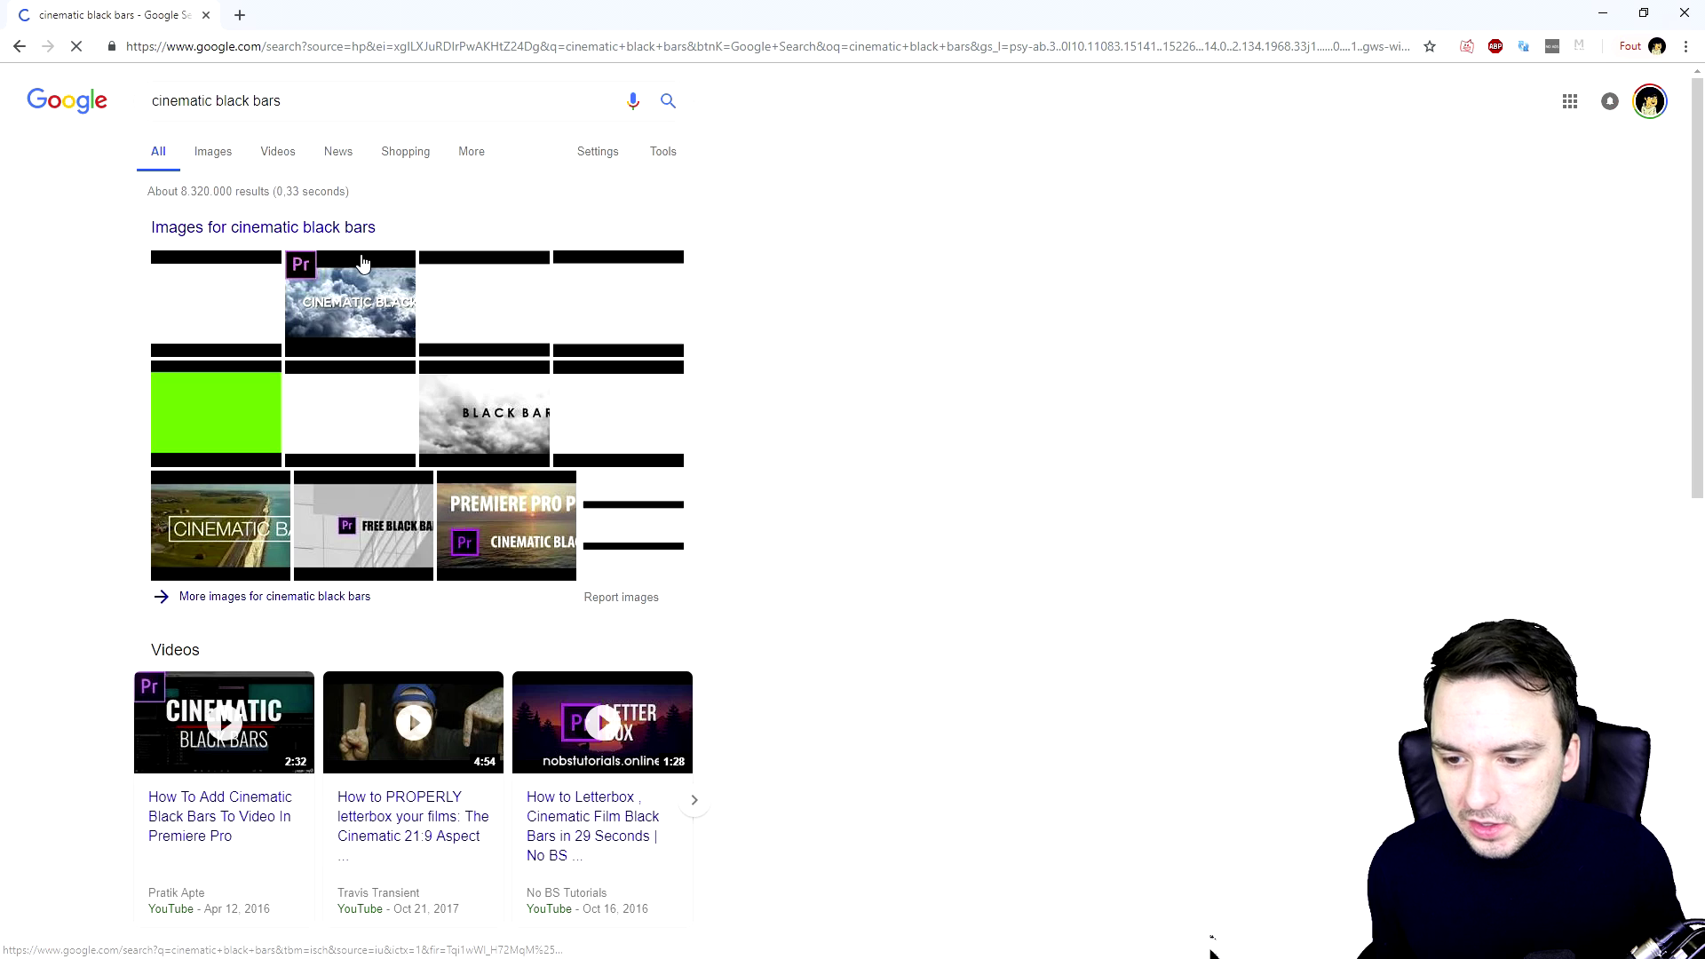
{"action": "left_click", "coordinate": [212, 160]}
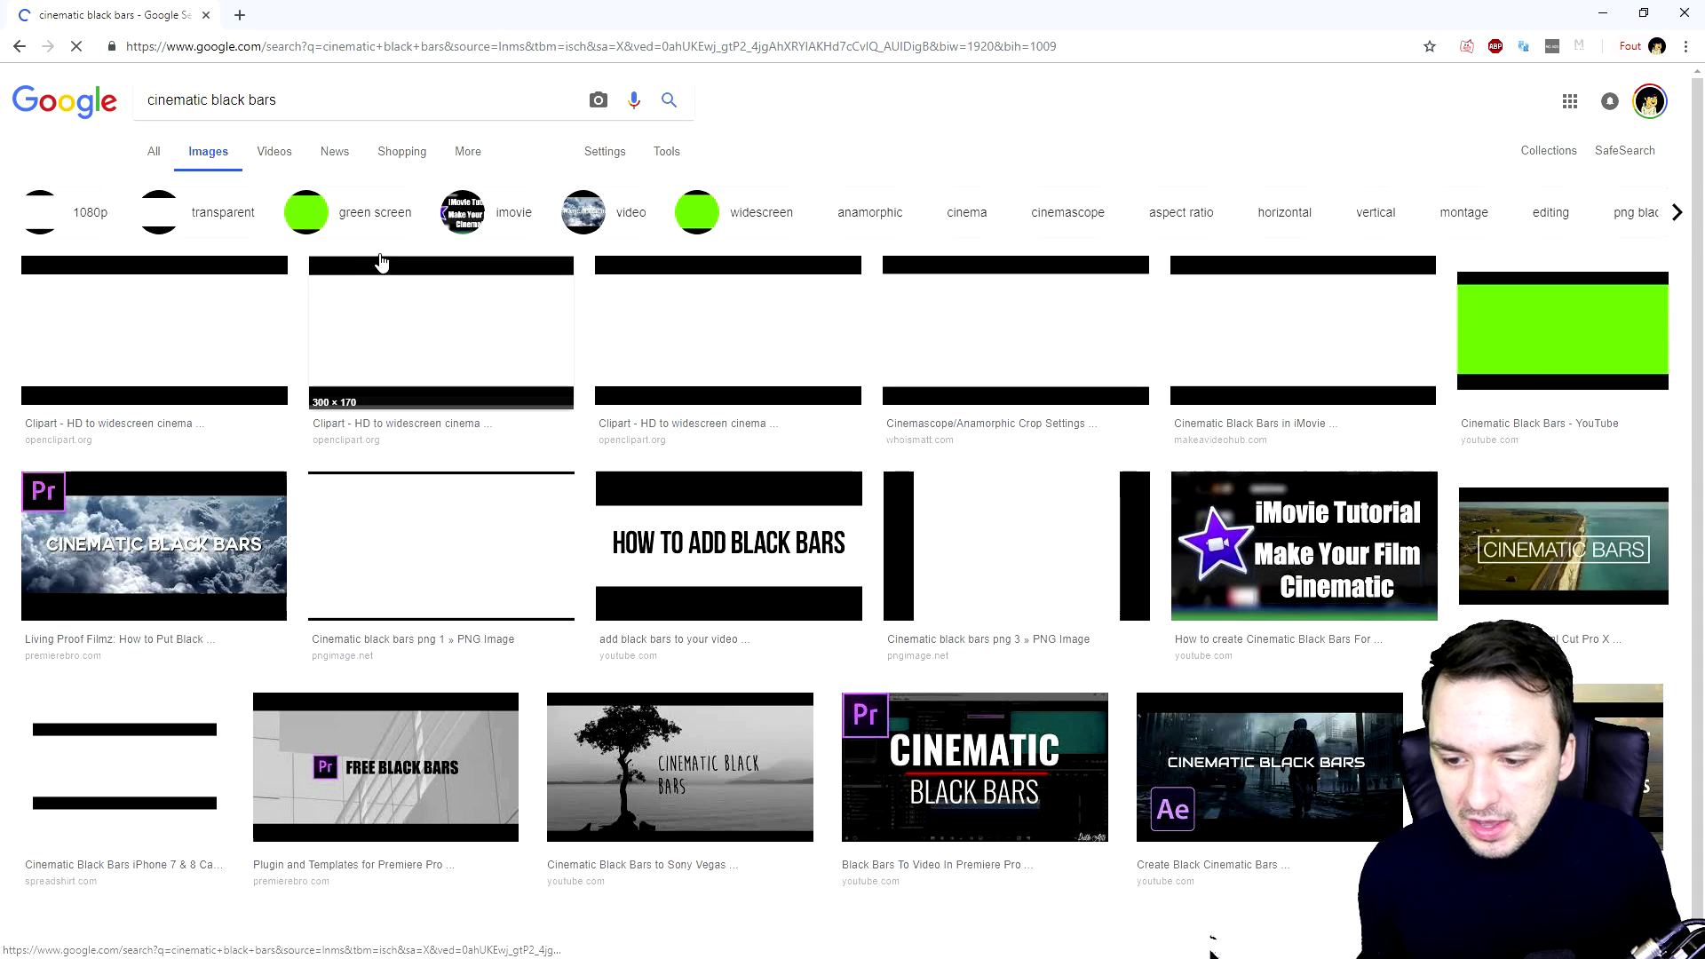
{"action": "left_click", "coordinate": [207, 325]}
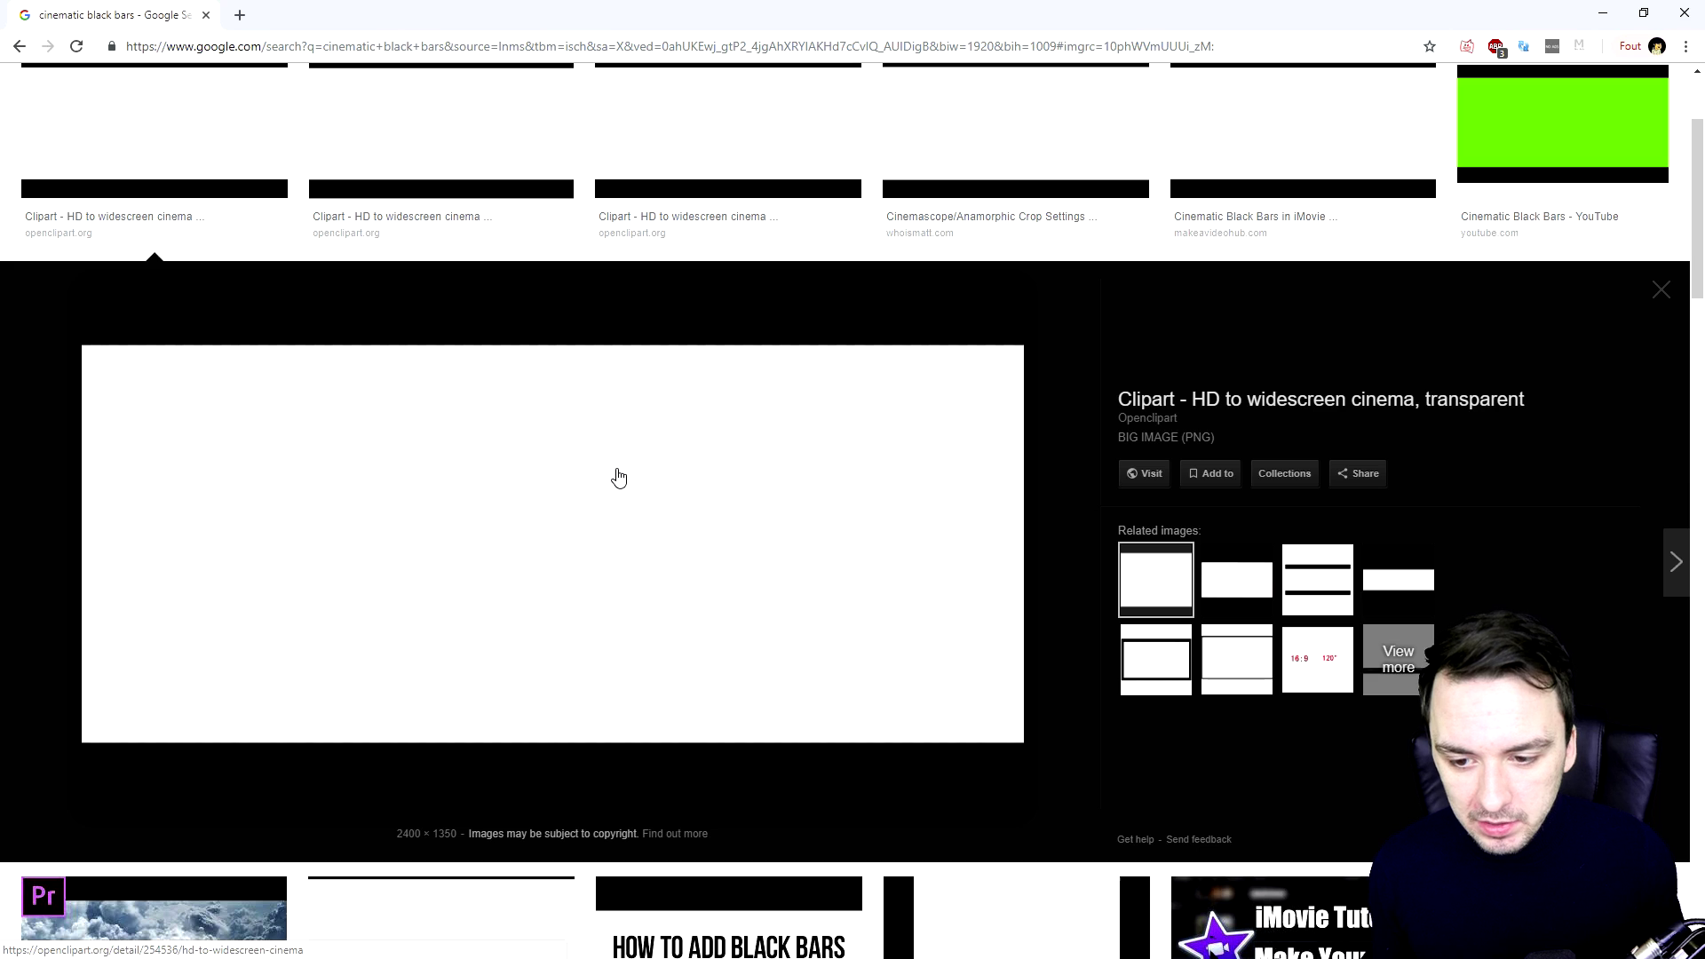
{"action": "right_click", "coordinate": [495, 329]}
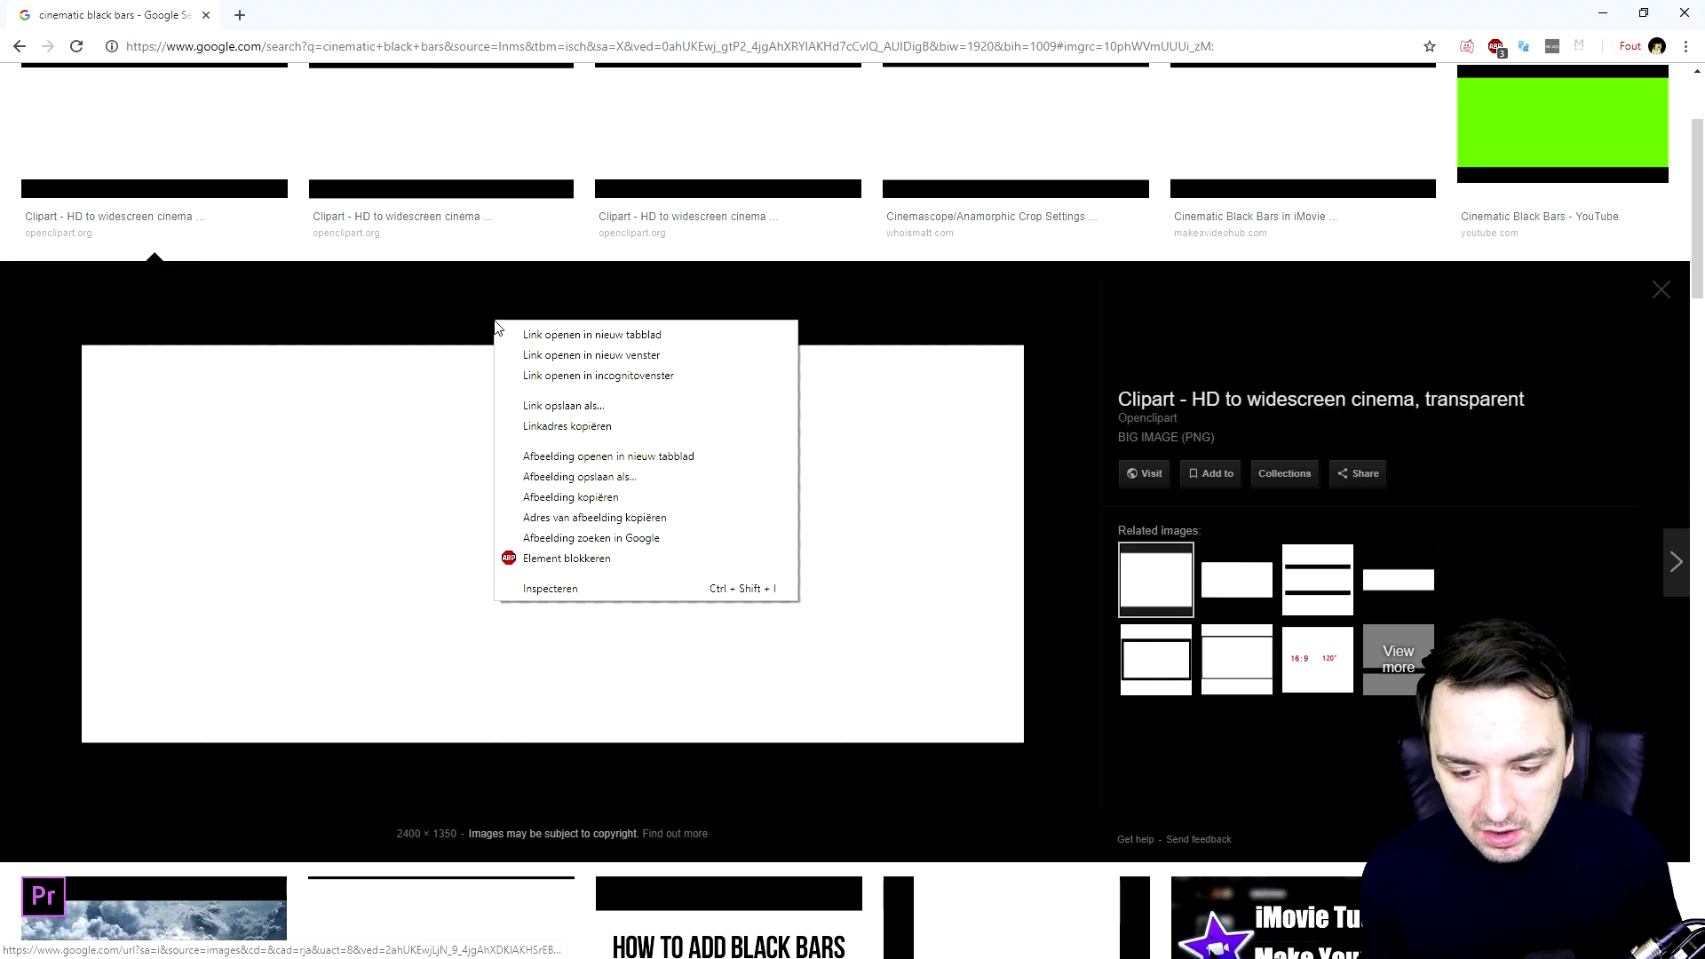